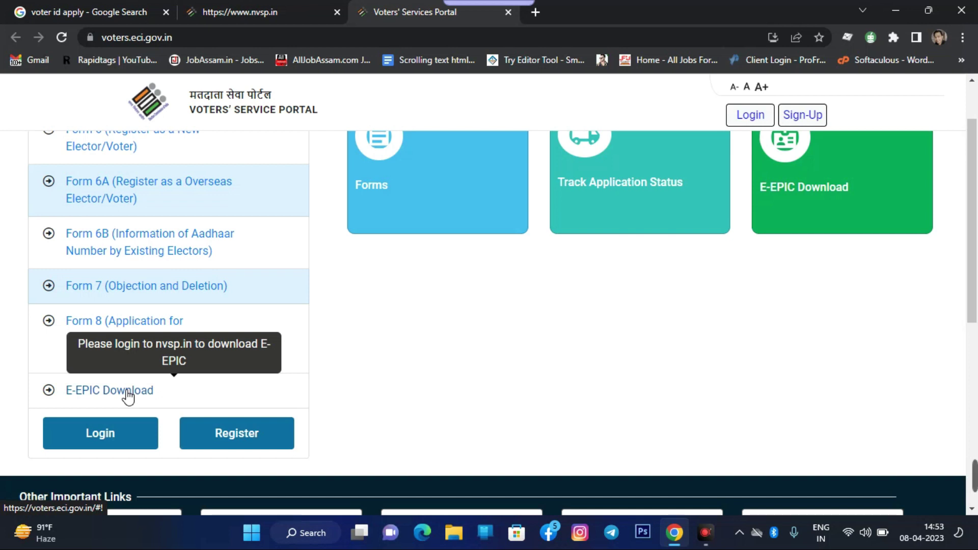
Look over the Sign-Up mobile verification form, then switch to the ECI login page
{"action": "scroll", "coordinate": [612, 356], "scroll_direction": "up", "scroll_amount": 1}
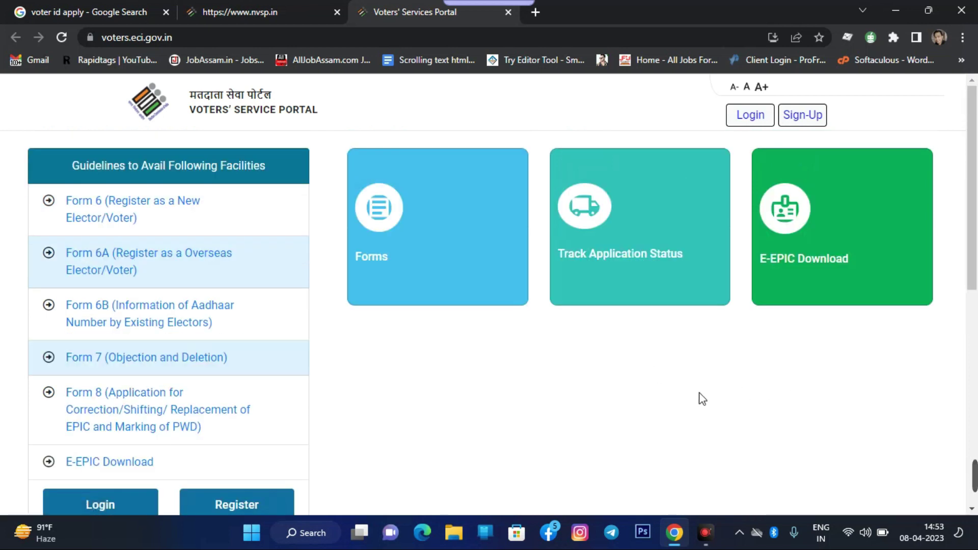
{"action": "left_click", "coordinate": [796, 115]}
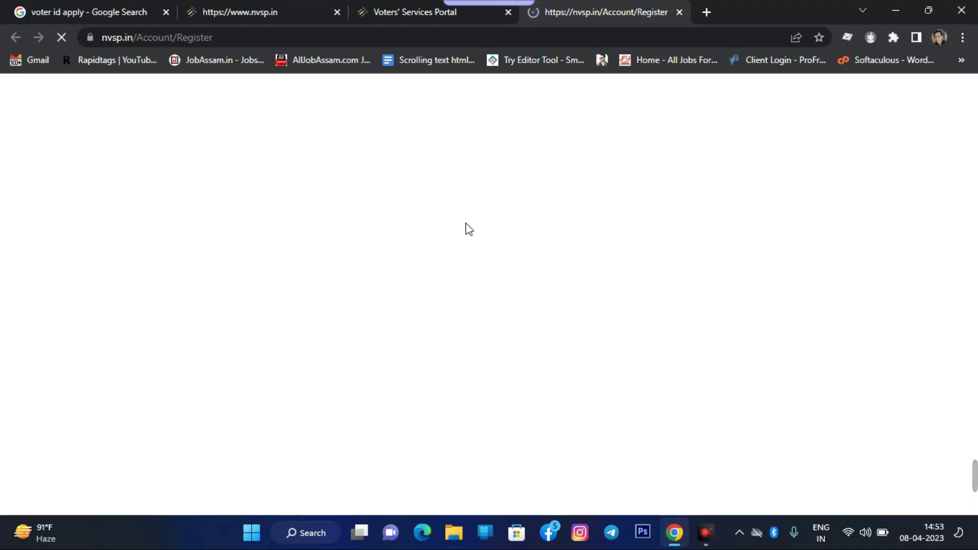
{"action": "scroll", "coordinate": [459, 286], "scroll_direction": "down", "scroll_amount": 3}
{"action": "scroll", "coordinate": [441, 256], "scroll_direction": "up", "scroll_amount": 3}
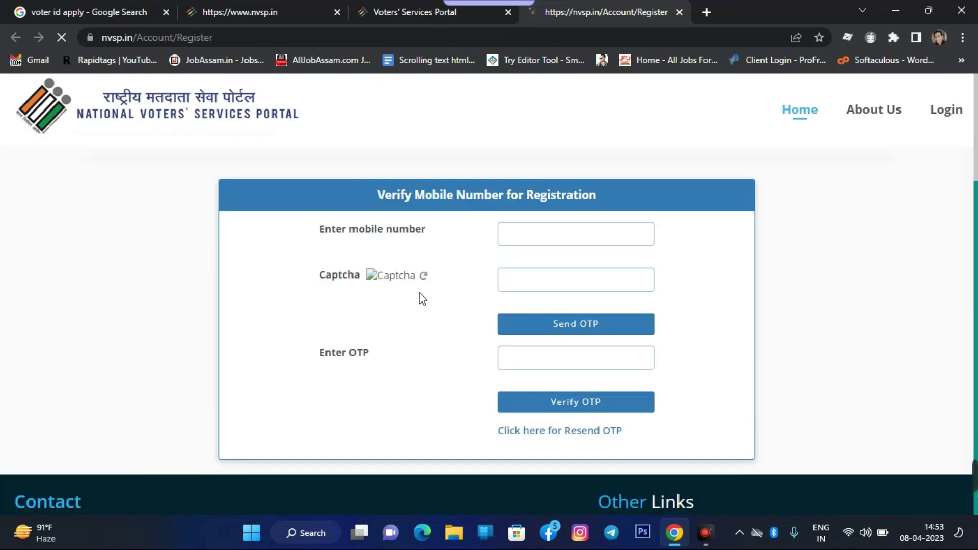
{"action": "left_click", "coordinate": [543, 227]}
{"action": "left_click", "coordinate": [525, 278]}
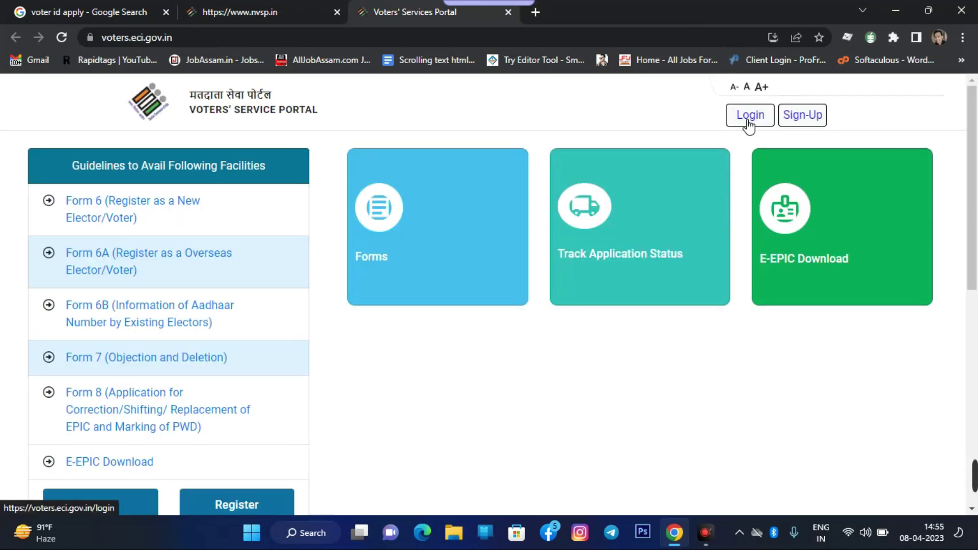
{"action": "left_click", "coordinate": [749, 125]}
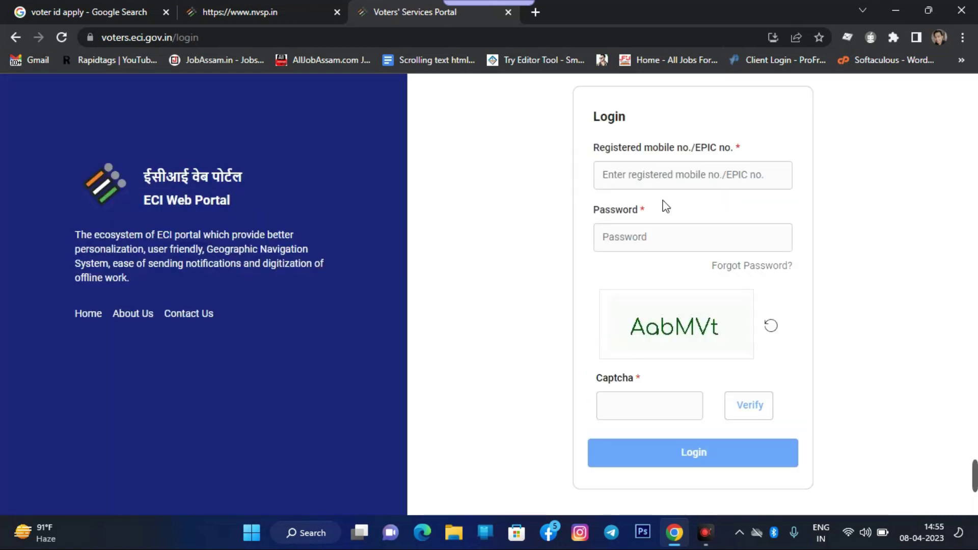
Enter the registered mobile number and the account password
{"action": "left_click", "coordinate": [652, 180]}
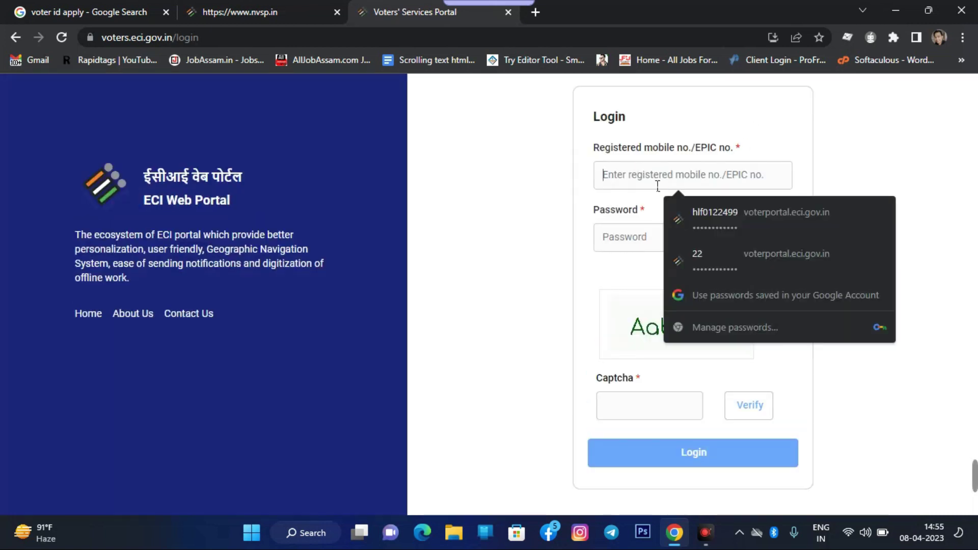
{"action": "left_click", "coordinate": [658, 186]}
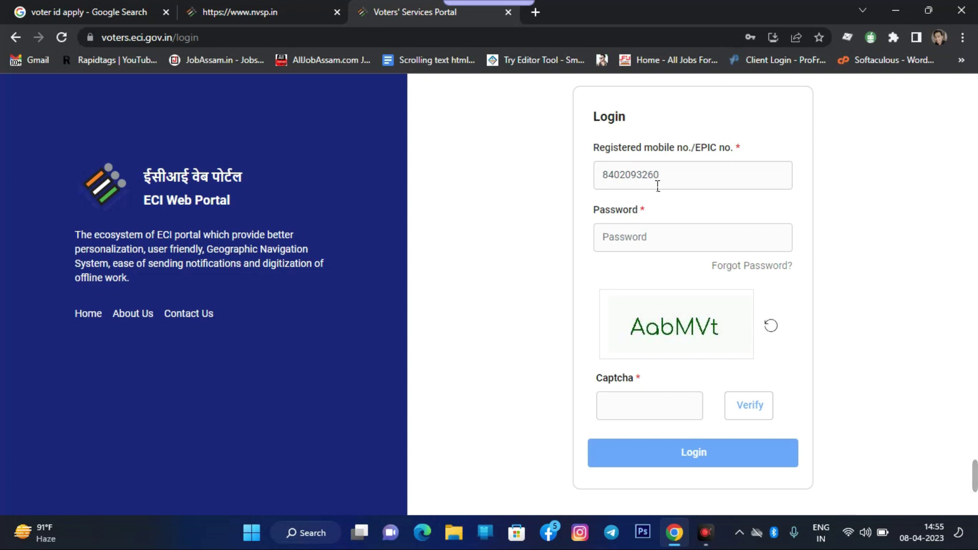
{"action": "type", "text": "••••••••••••"}
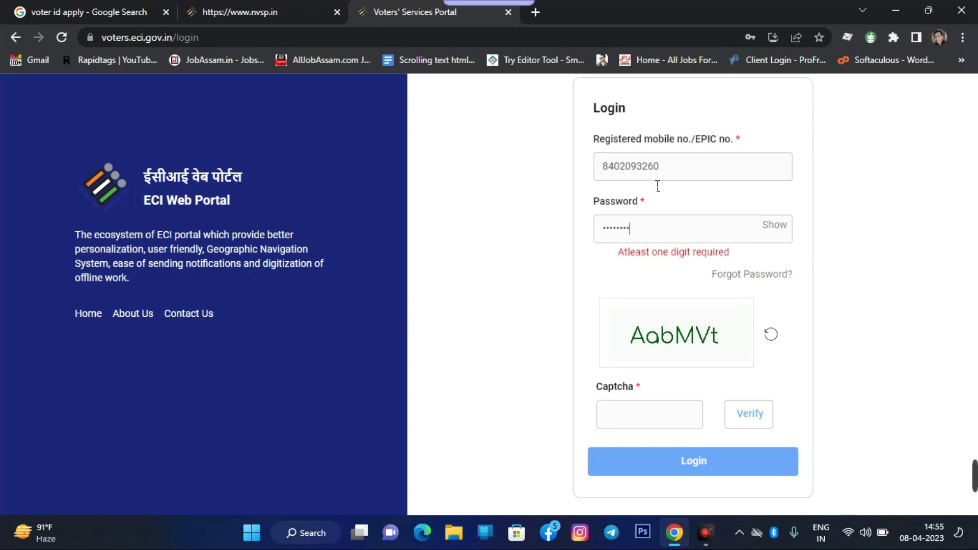
Type and verify the captcha, log in, and close Chrome's password breach warning
{"action": "left_click", "coordinate": [654, 421]}
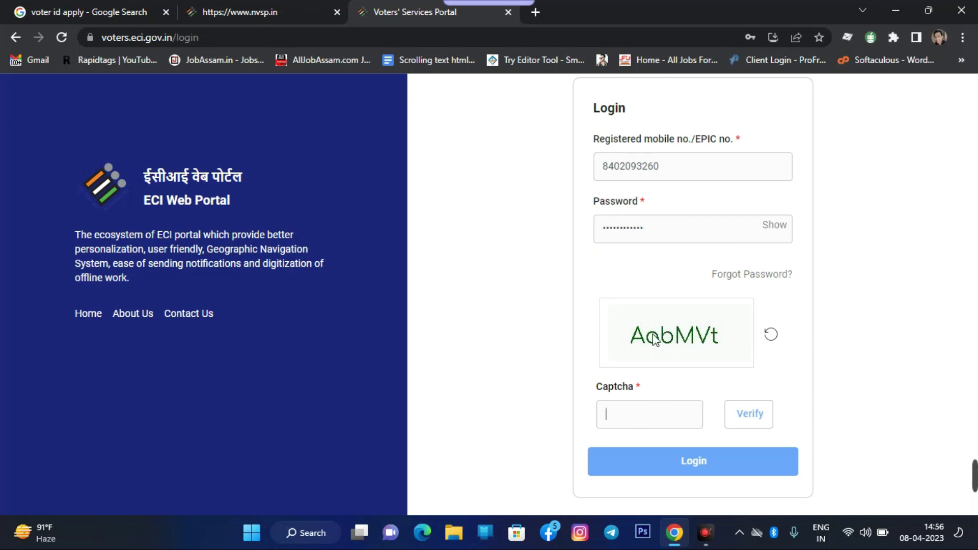
{"action": "type", "text": "Aa"}
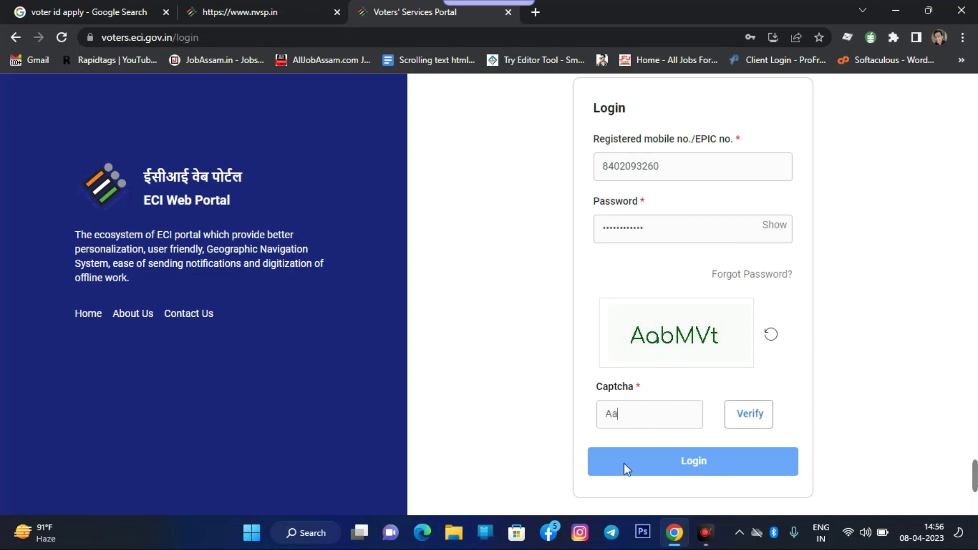
{"action": "type", "text": "bMVt"}
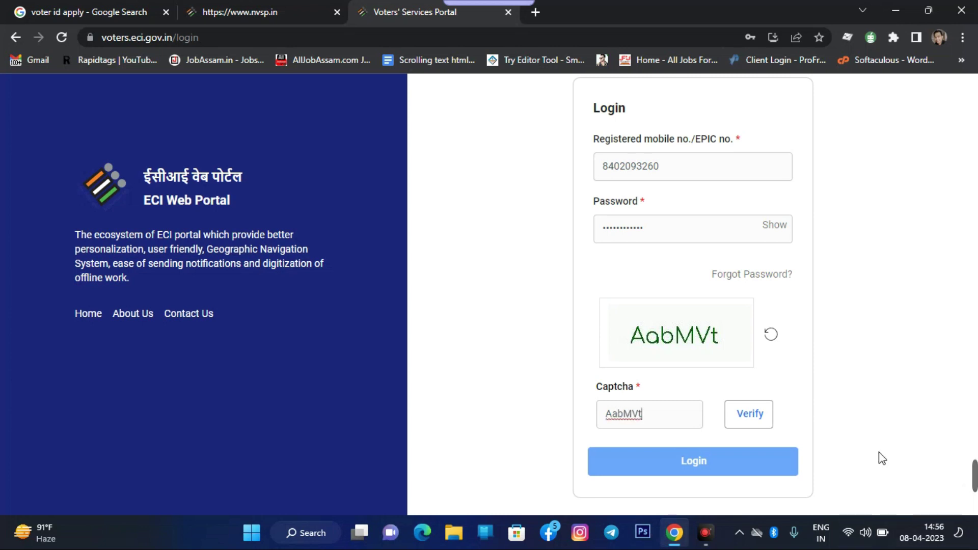
{"action": "left_click", "coordinate": [751, 414]}
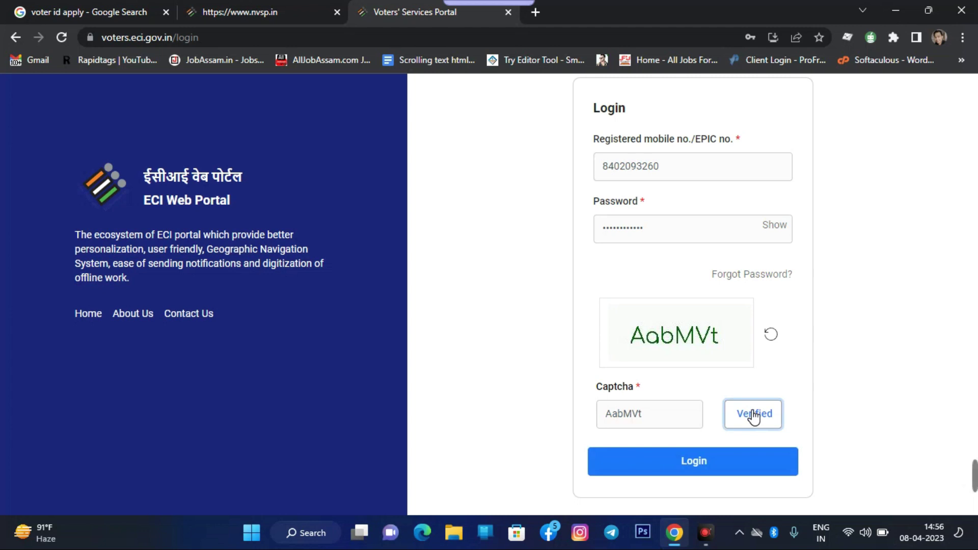
{"action": "left_click", "coordinate": [666, 465]}
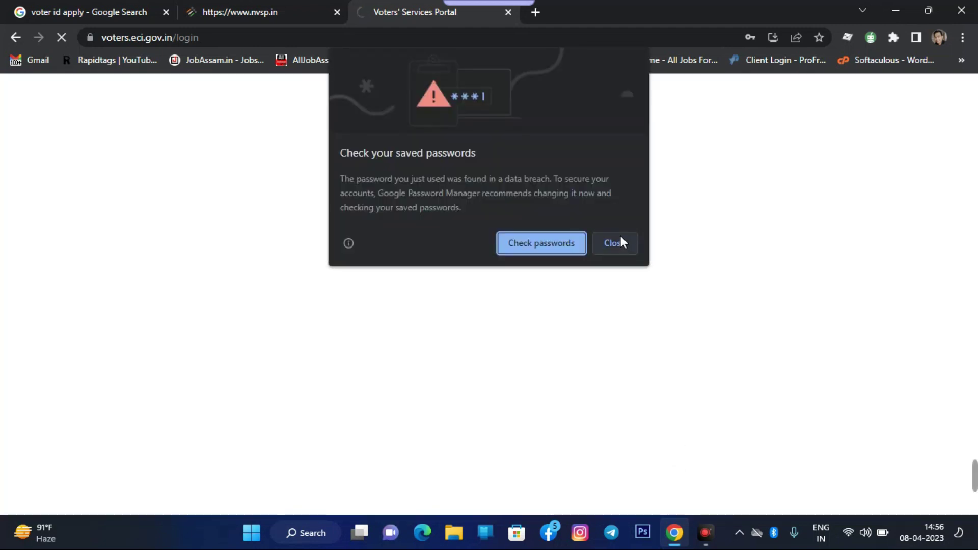
{"action": "left_click", "coordinate": [615, 243]}
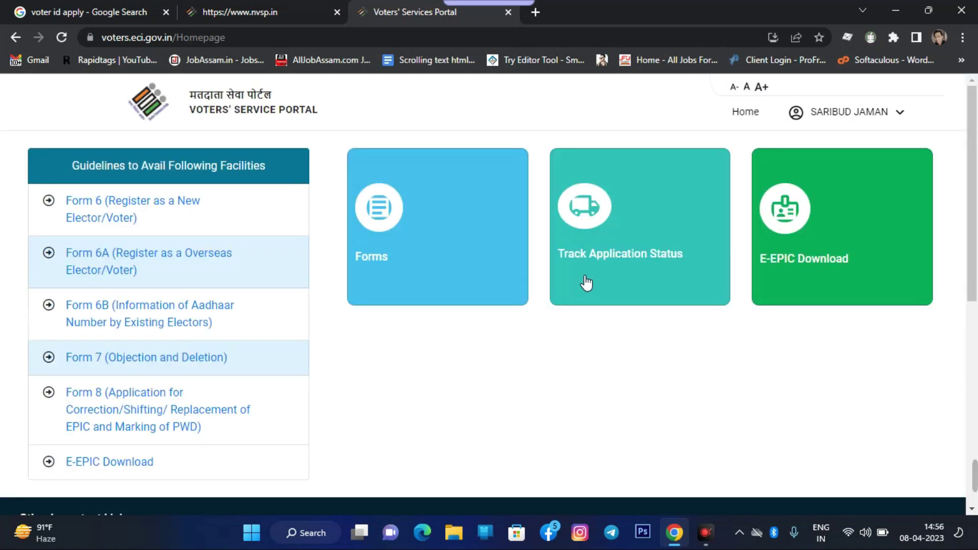
Open the E-EPIC Download page from the portal home page
{"action": "scroll", "coordinate": [570, 304], "scroll_direction": "down", "scroll_amount": 5}
{"action": "scroll", "coordinate": [518, 356], "scroll_direction": "up", "scroll_amount": 5}
{"action": "scroll", "coordinate": [83, 237], "scroll_direction": "down", "scroll_amount": 5}
{"action": "scroll", "coordinate": [567, 350], "scroll_direction": "up", "scroll_amount": 5}
{"action": "left_click", "coordinate": [808, 233]}
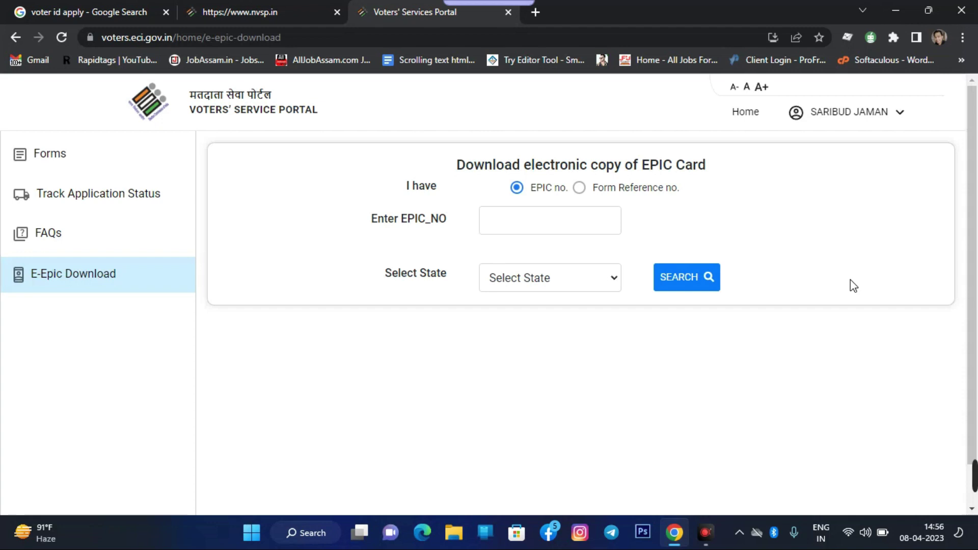
Search by the voter's EPIC number with state Assam
{"action": "left_click", "coordinate": [528, 220]}
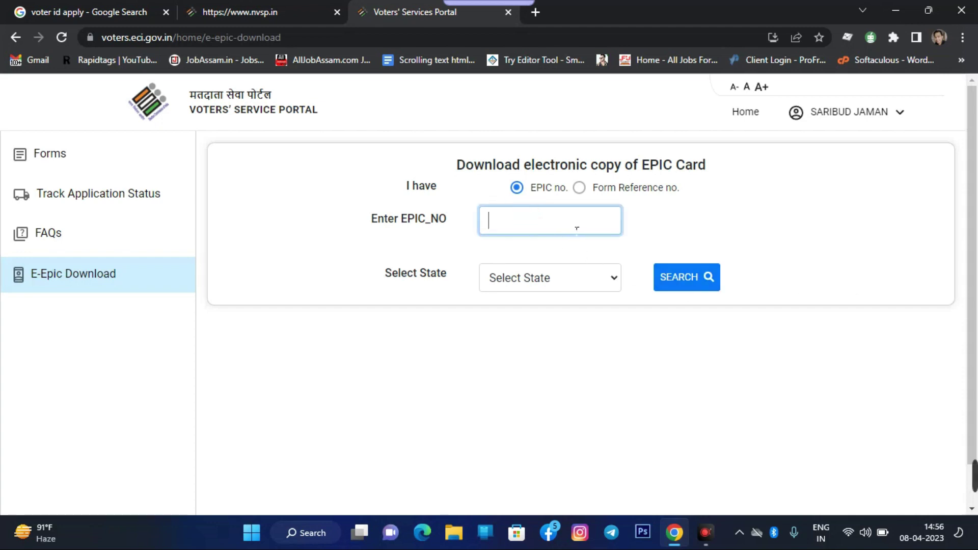
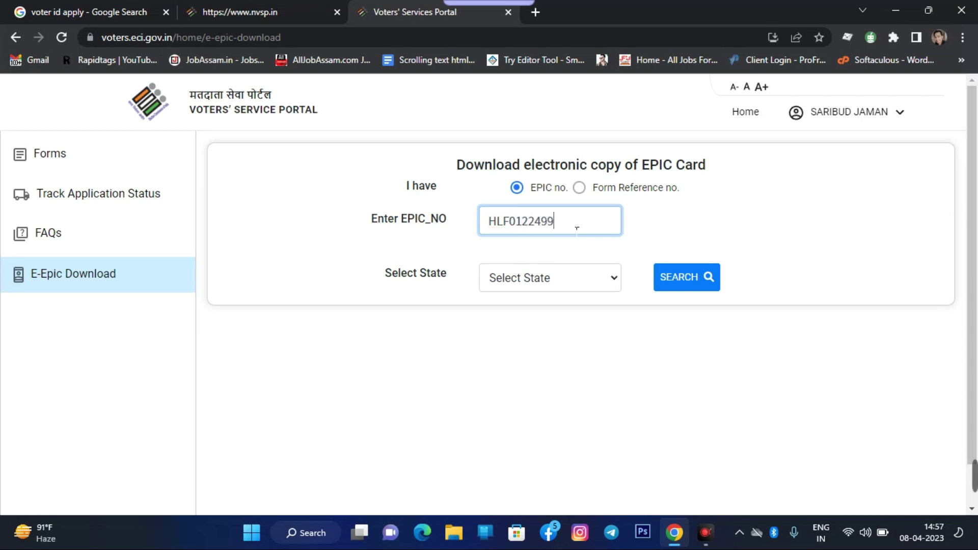
{"action": "left_click", "coordinate": [555, 277]}
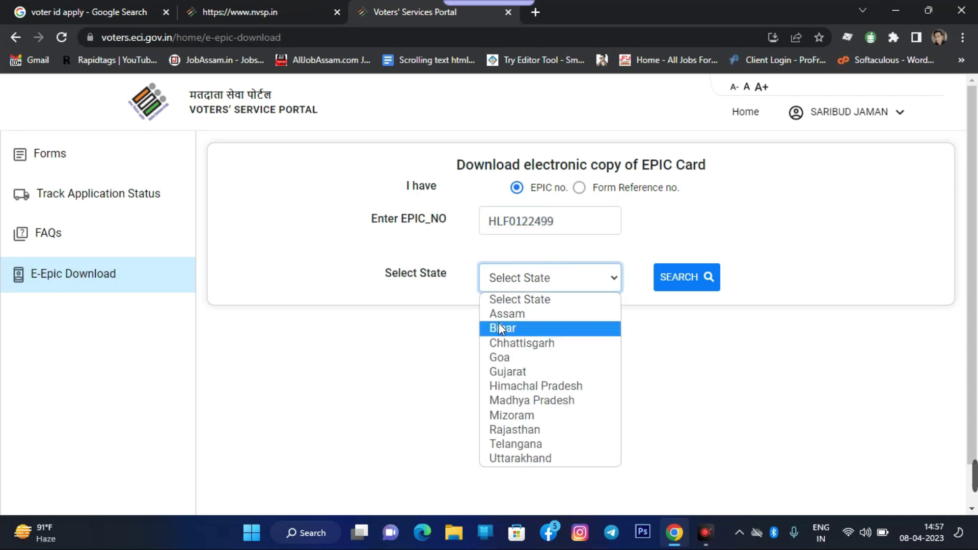
{"action": "left_click", "coordinate": [521, 312]}
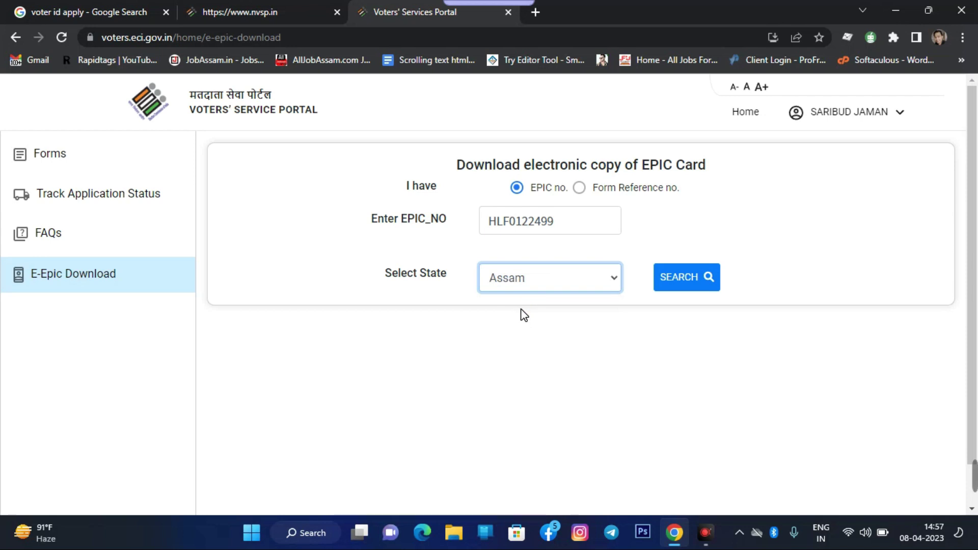
{"action": "left_click", "coordinate": [689, 283]}
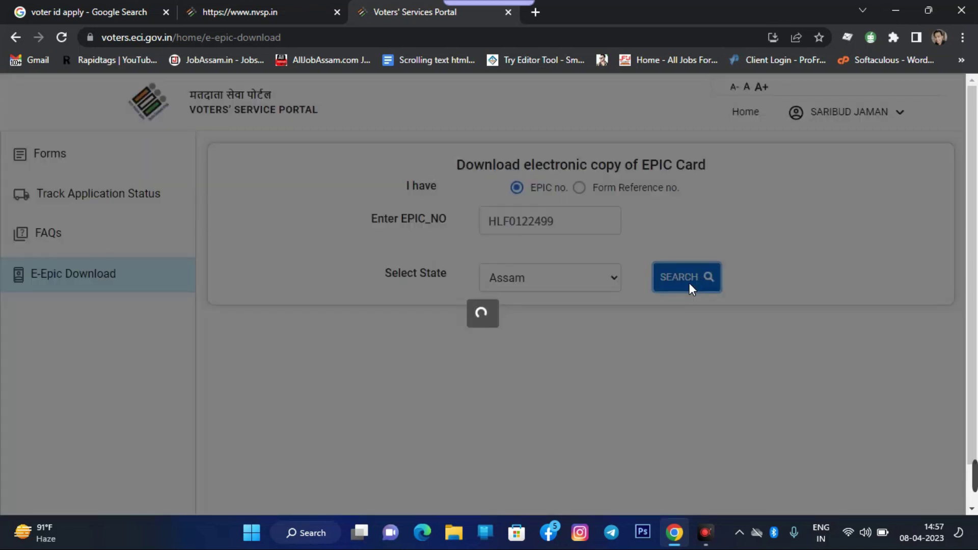
{"action": "scroll", "coordinate": [656, 280], "scroll_direction": "down", "scroll_amount": 3}
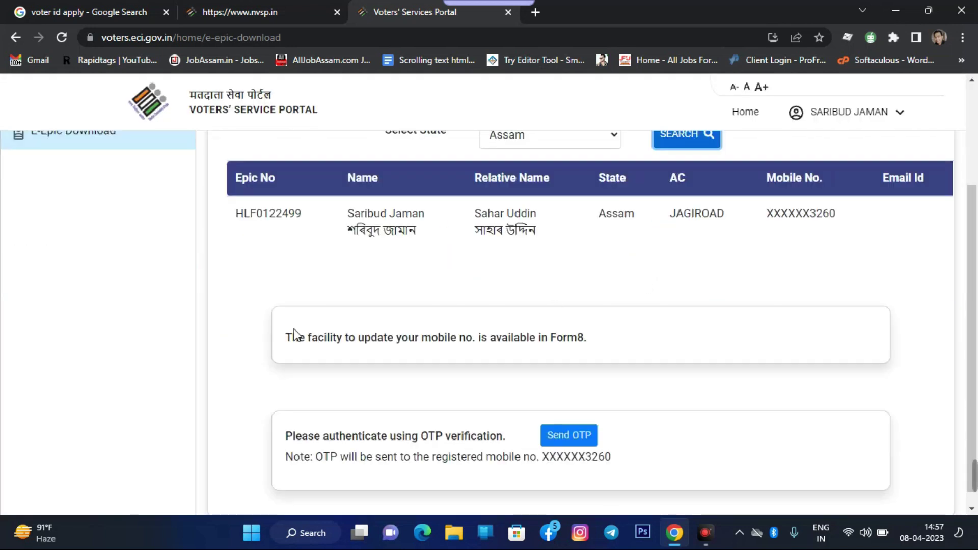
Read the OTP instructions, masked mobile number and voter names in the result
{"action": "left_click_drag", "start_coordinate": [294, 423], "coordinate": [457, 442]}
{"action": "left_click_drag", "start_coordinate": [300, 443], "coordinate": [571, 443]}
{"action": "left_click_drag", "start_coordinate": [640, 452], "coordinate": [637, 443]}
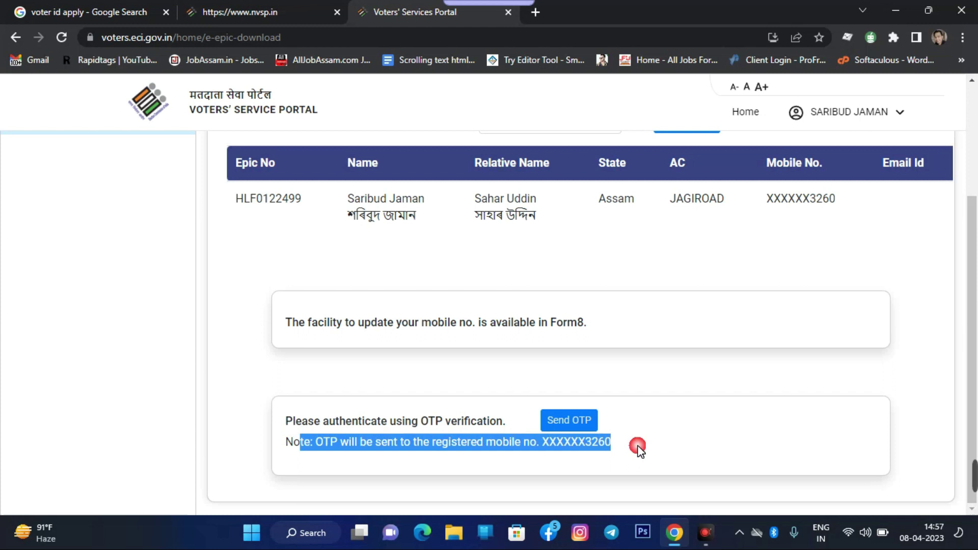
{"action": "left_click", "coordinate": [761, 289]}
{"action": "left_click_drag", "start_coordinate": [348, 216], "coordinate": [607, 222]}
{"action": "left_click", "coordinate": [818, 224]}
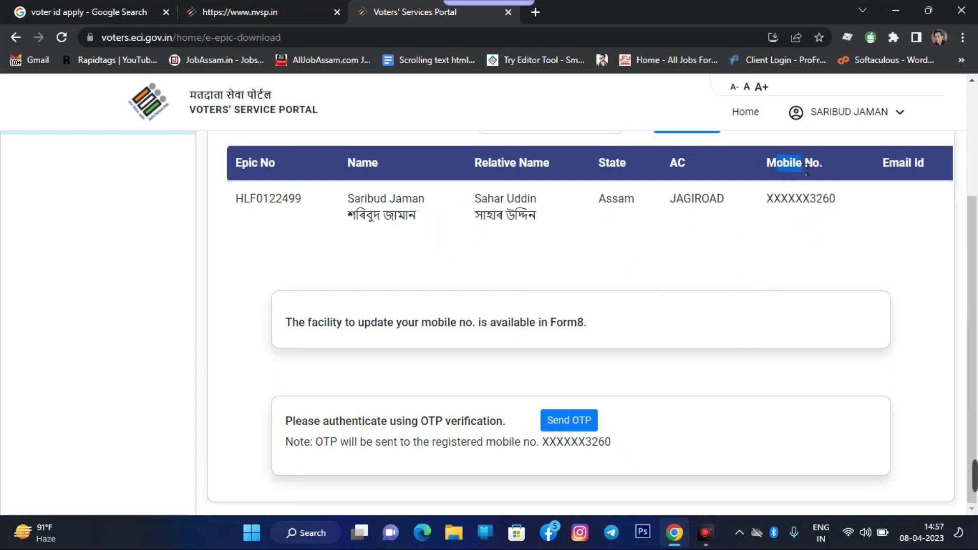
{"action": "left_click_drag", "start_coordinate": [788, 198], "coordinate": [847, 198]}
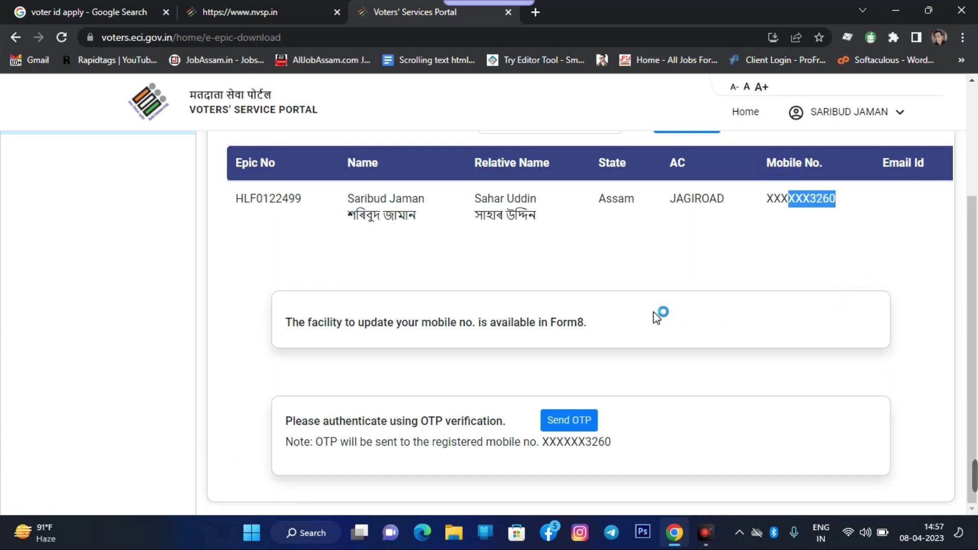
Send the OTP to the registered mobile and place the cursor in Enter OTP
{"action": "left_click", "coordinate": [563, 425]}
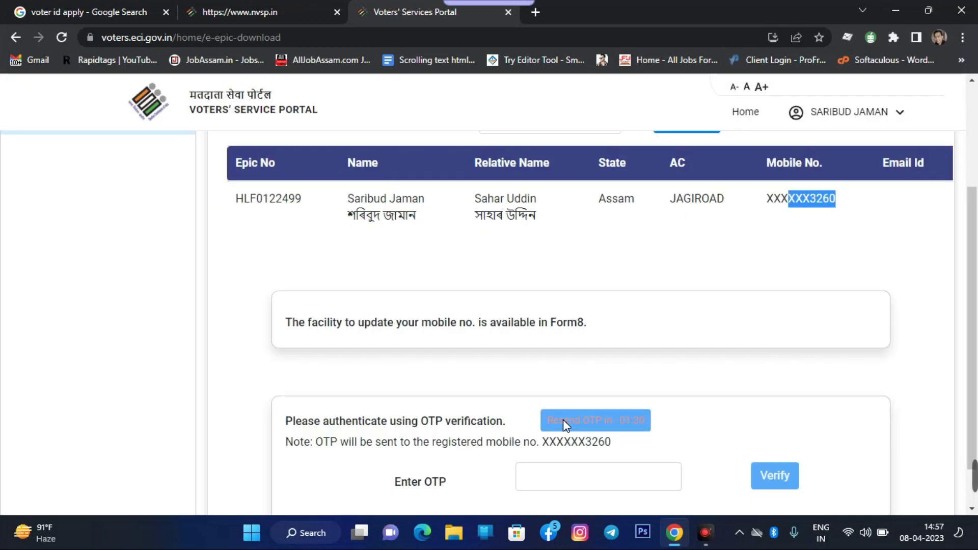
{"action": "scroll", "coordinate": [777, 389], "scroll_direction": "down", "scroll_amount": 1}
{"action": "left_click", "coordinate": [556, 428]}
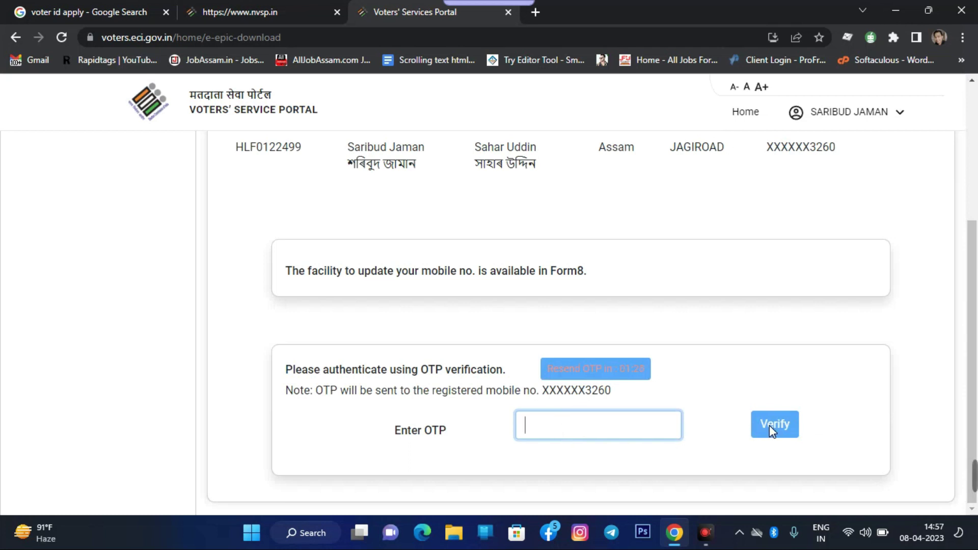
{"action": "scroll", "coordinate": [680, 368], "scroll_direction": "up", "scroll_amount": 3}
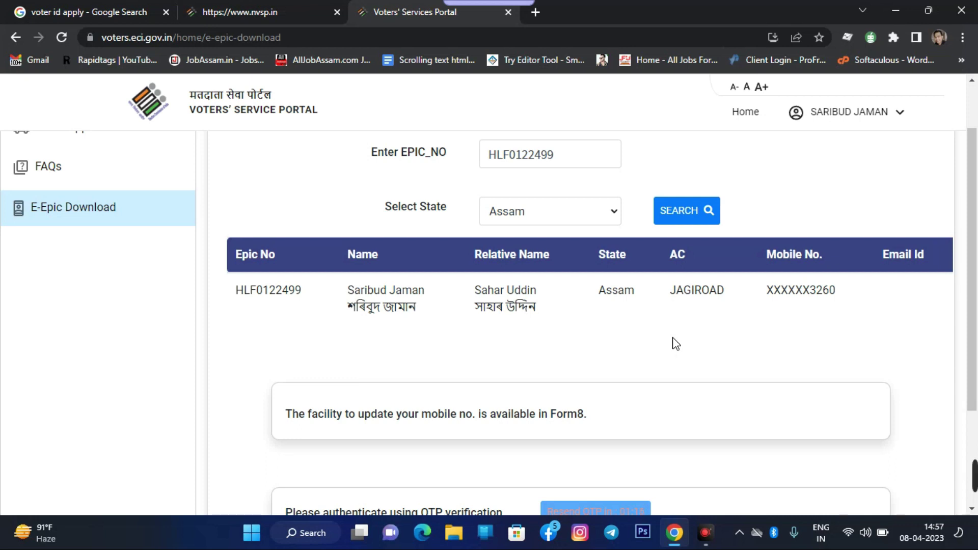
{"action": "scroll", "coordinate": [677, 344], "scroll_direction": "down", "scroll_amount": 3}
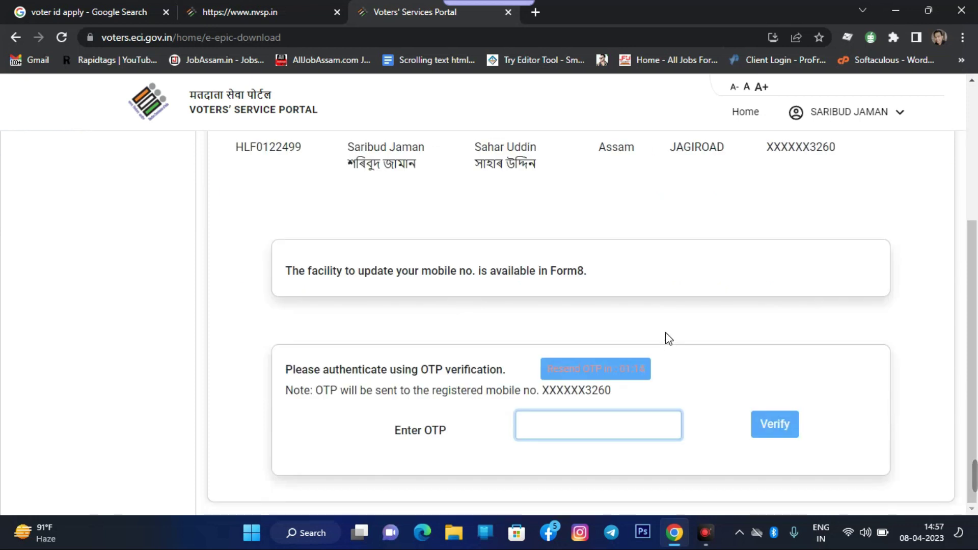
{"action": "scroll", "coordinate": [667, 339], "scroll_direction": "up", "scroll_amount": 1}
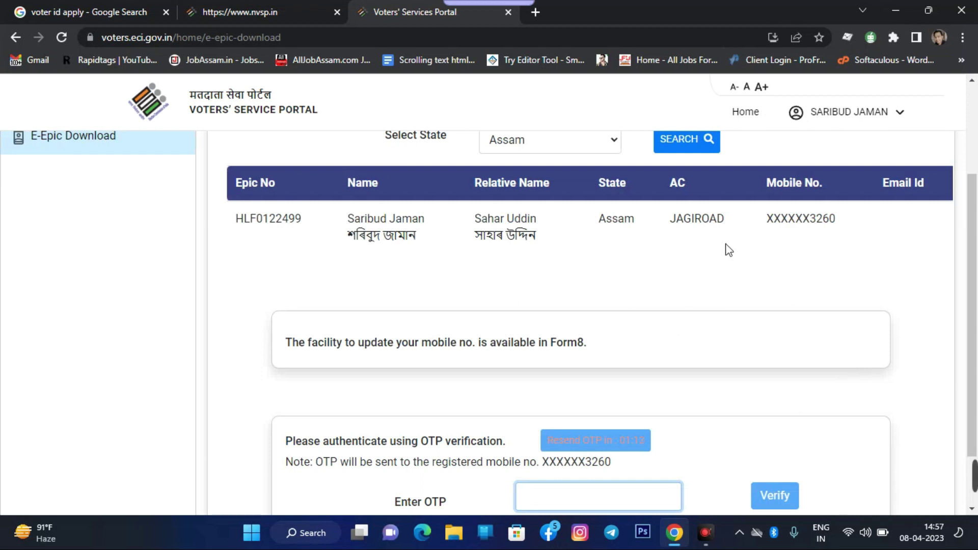
{"action": "scroll", "coordinate": [684, 216], "scroll_direction": "up", "scroll_amount": 2}
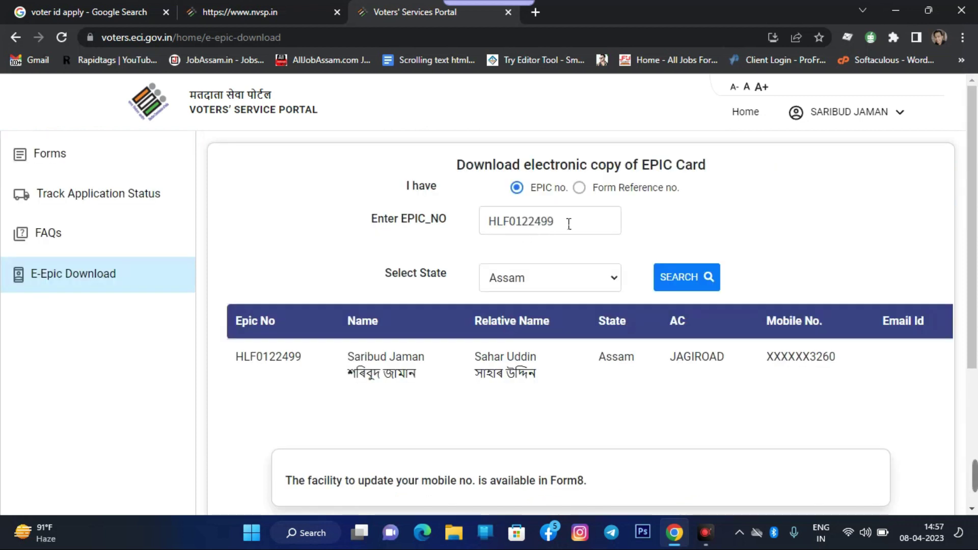
{"action": "left_click_drag", "start_coordinate": [618, 357], "coordinate": [851, 358]}
{"action": "left_click", "coordinate": [653, 360]}
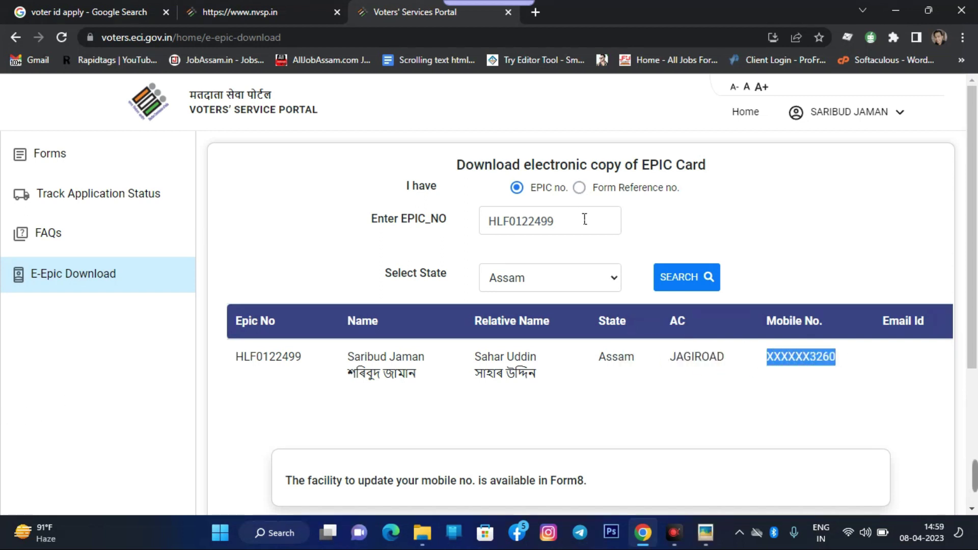
Search a second EPIC number and read its mobile-not-registered notice and Mobile No. column
{"action": "double_click", "coordinate": [571, 224]}
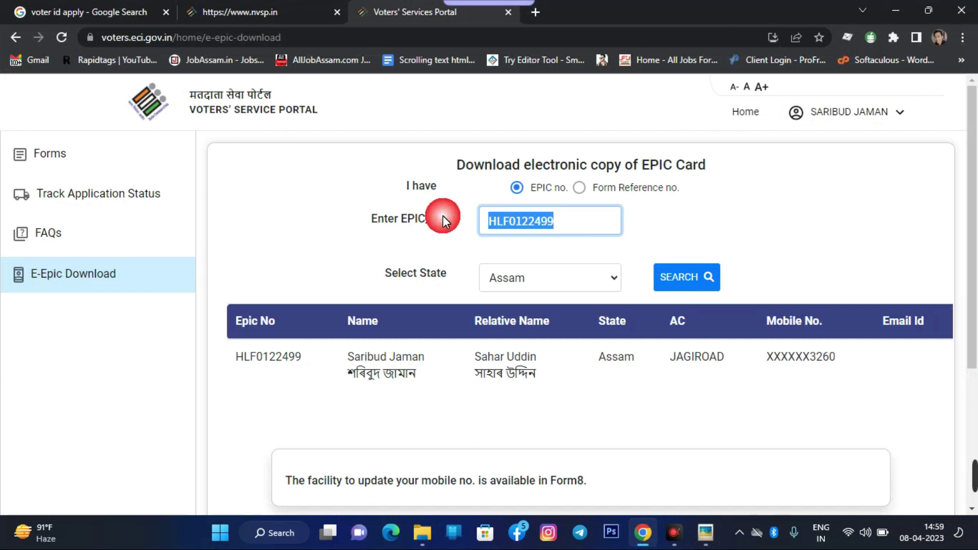
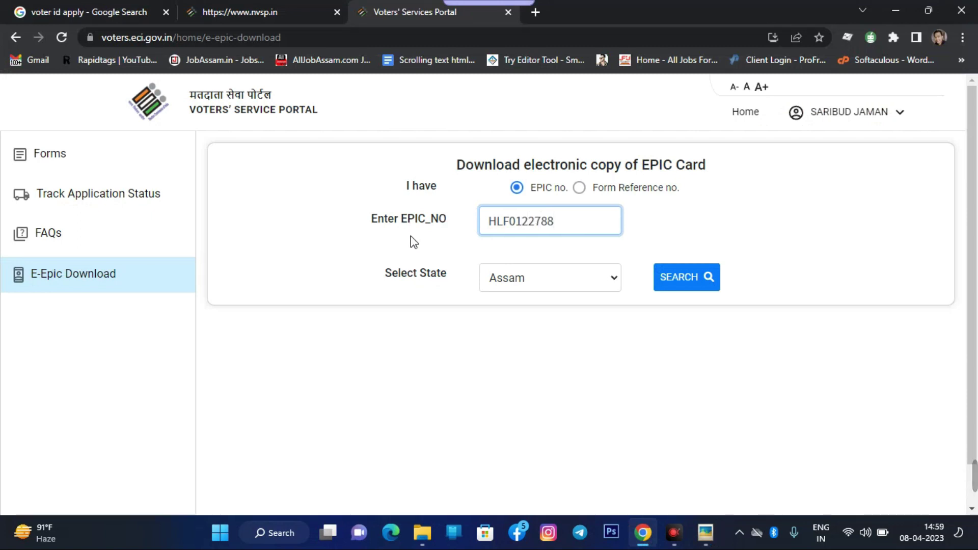
{"action": "left_click", "coordinate": [675, 277]}
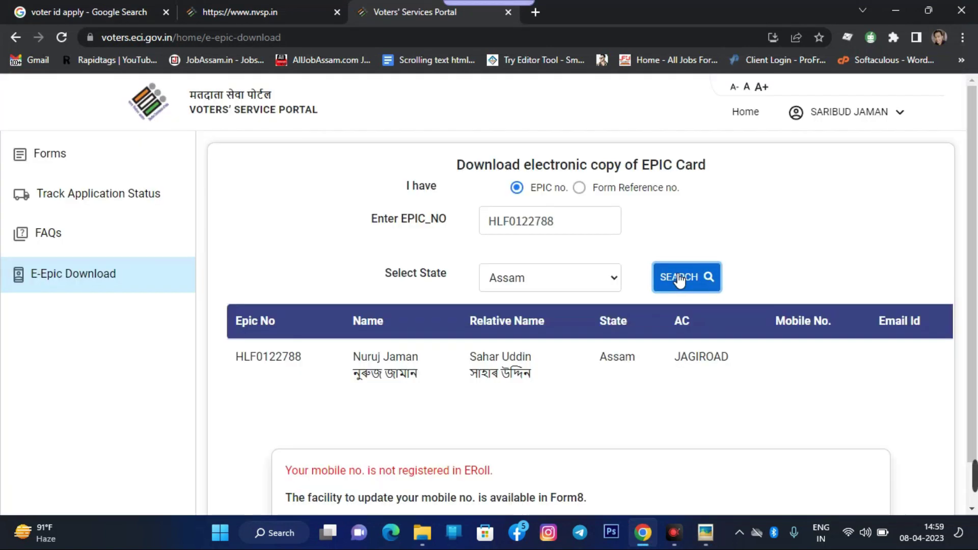
{"action": "scroll", "coordinate": [667, 259], "scroll_direction": "down", "scroll_amount": 1}
{"action": "left_click_drag", "start_coordinate": [283, 429], "coordinate": [501, 423]}
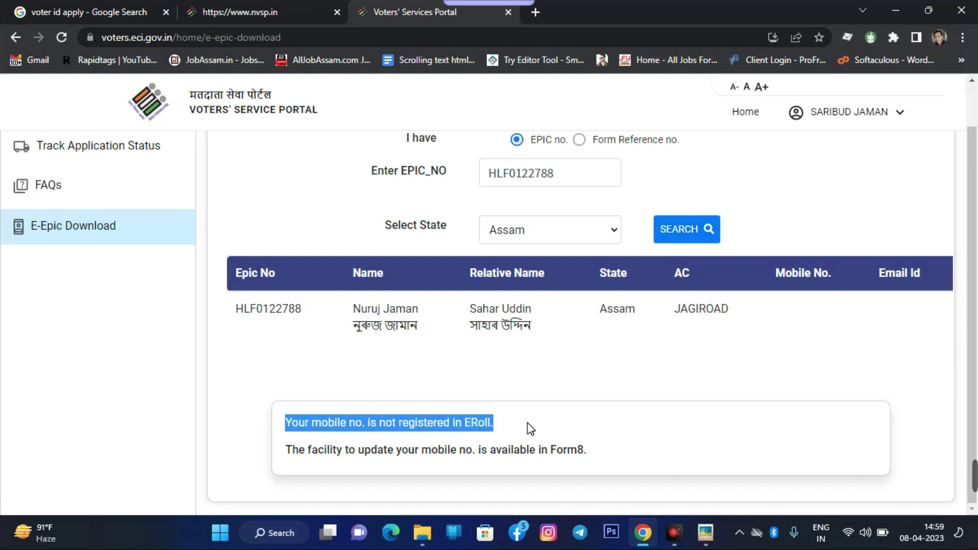
{"action": "scroll", "coordinate": [528, 423], "scroll_direction": "up", "scroll_amount": 1}
{"action": "left_click_drag", "start_coordinate": [352, 379], "coordinate": [530, 377]}
{"action": "scroll", "coordinate": [624, 405], "scroll_direction": "down", "scroll_amount": 1}
{"action": "left_click", "coordinate": [579, 406]}
{"action": "double_click", "coordinate": [801, 275]}
{"action": "left_click", "coordinate": [795, 290]}
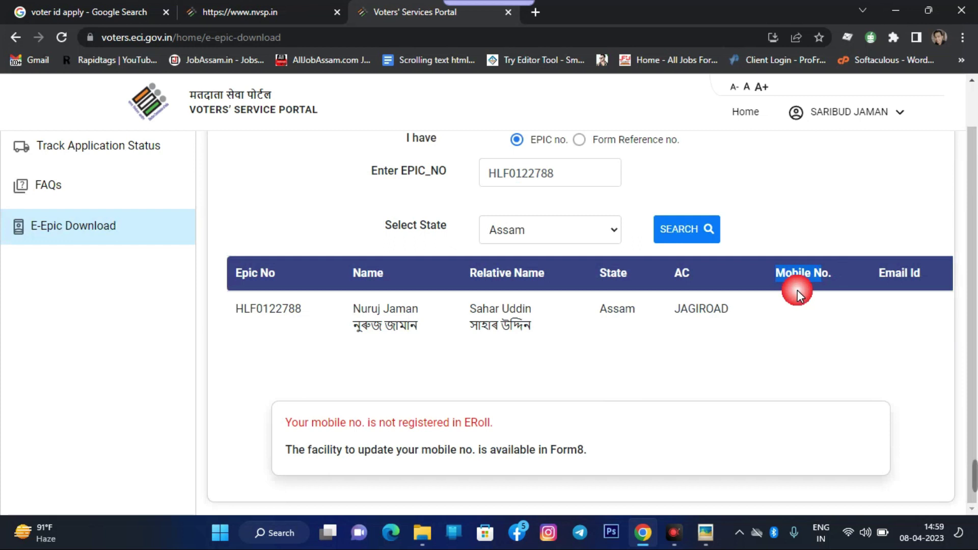
{"action": "left_click_drag", "start_coordinate": [774, 274], "coordinate": [845, 280]}
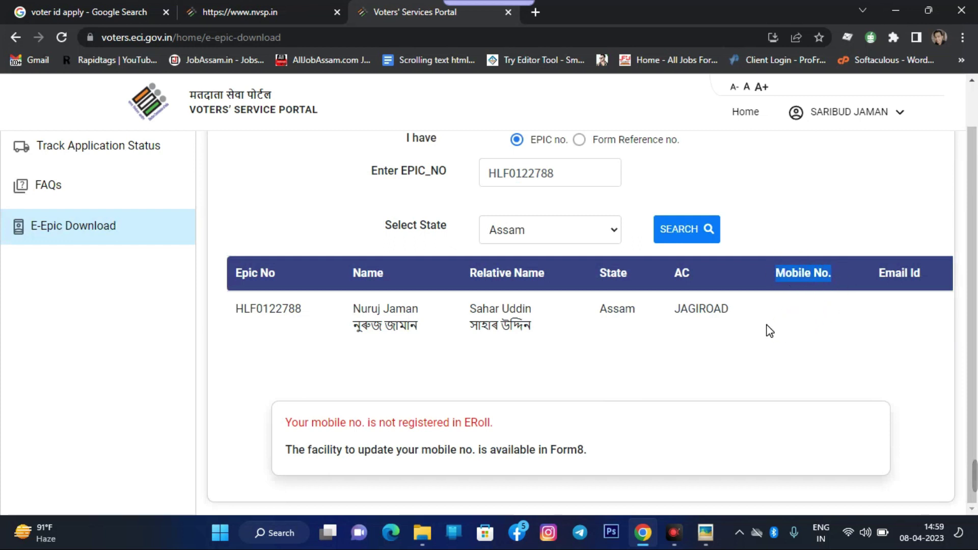
Restore the first EPIC number, search again, then select the field for overwriting
{"action": "left_click", "coordinate": [514, 173]}
{"action": "double_click", "coordinate": [515, 173]}
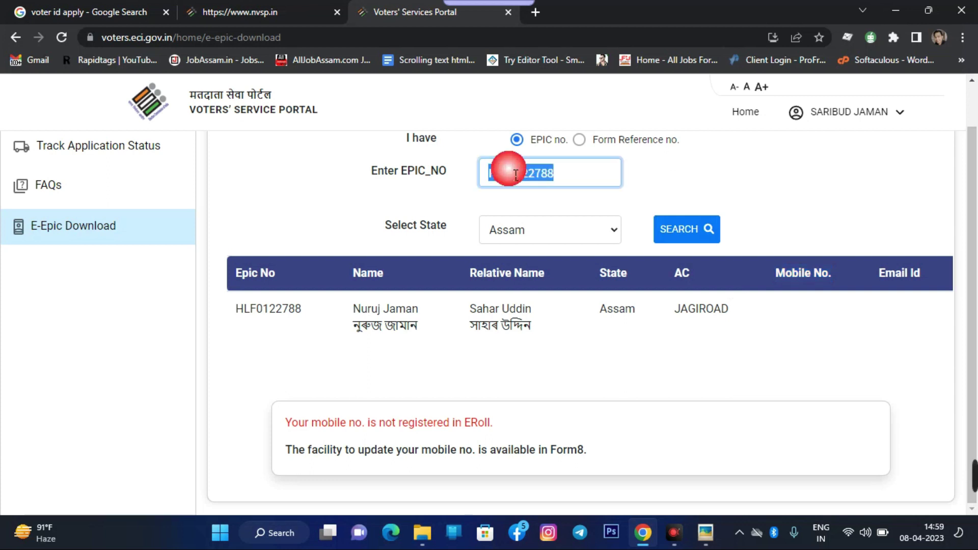
{"action": "left_click", "coordinate": [583, 181]}
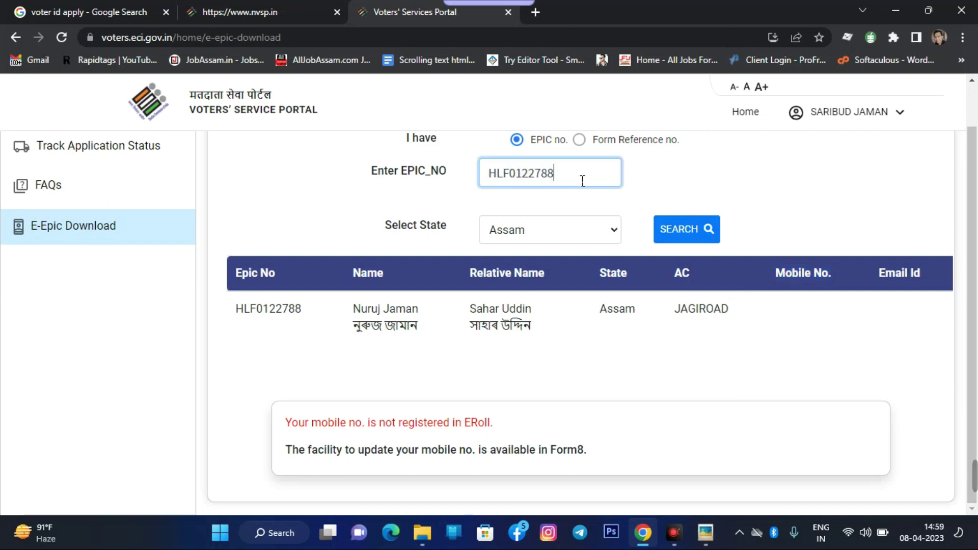
{"action": "key", "text": "BackSpace"}
{"action": "key", "text": "BackSpace"}
{"action": "key", "text": "BackSpace"}
{"action": "key", "text": "BackSpace"}
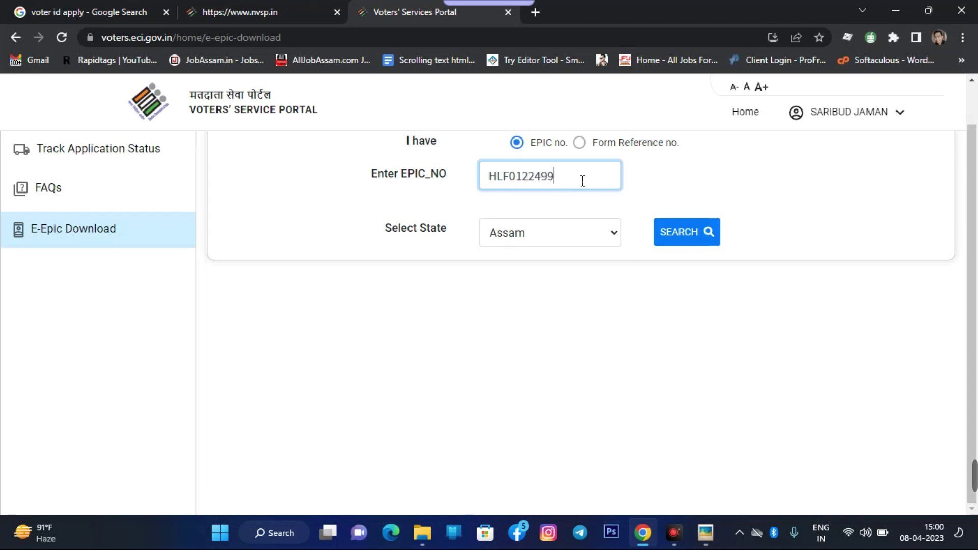
{"action": "left_click", "coordinate": [682, 235]}
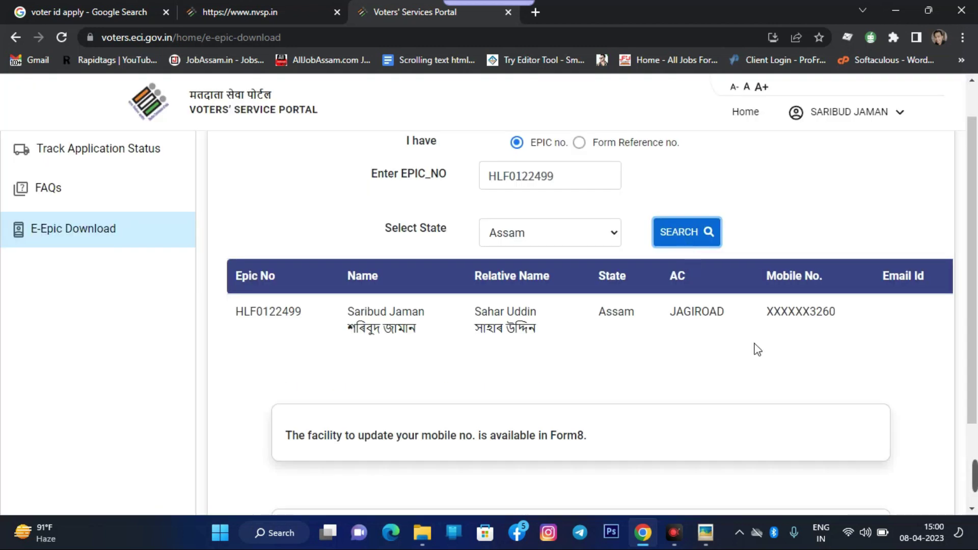
{"action": "scroll", "coordinate": [516, 365], "scroll_direction": "down", "scroll_amount": 2}
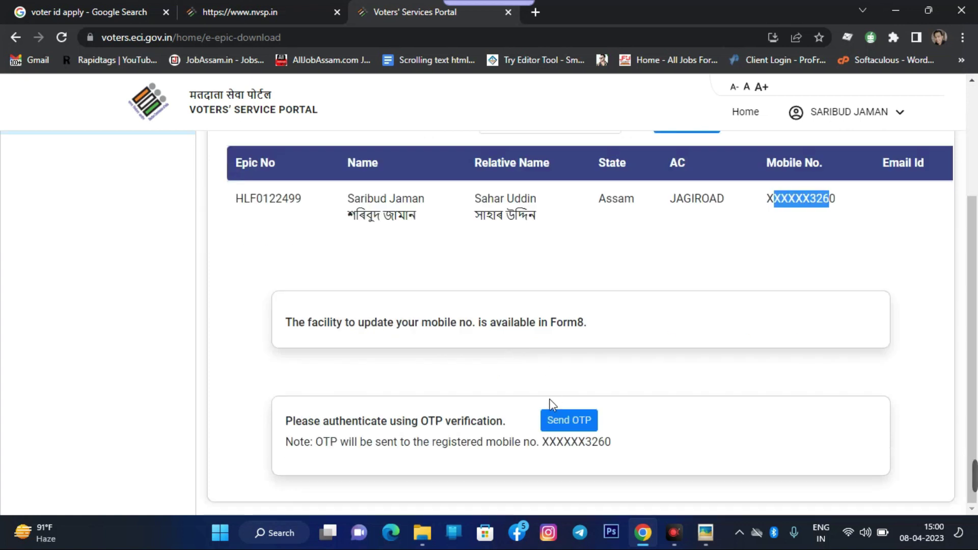
{"action": "scroll", "coordinate": [579, 356], "scroll_direction": "up", "scroll_amount": 3}
{"action": "left_click", "coordinate": [542, 225]}
{"action": "double_click", "coordinate": [542, 224]}
Re-search the second EPIC number and read the notice about updating mobile via Form8
{"action": "left_click", "coordinate": [687, 278]}
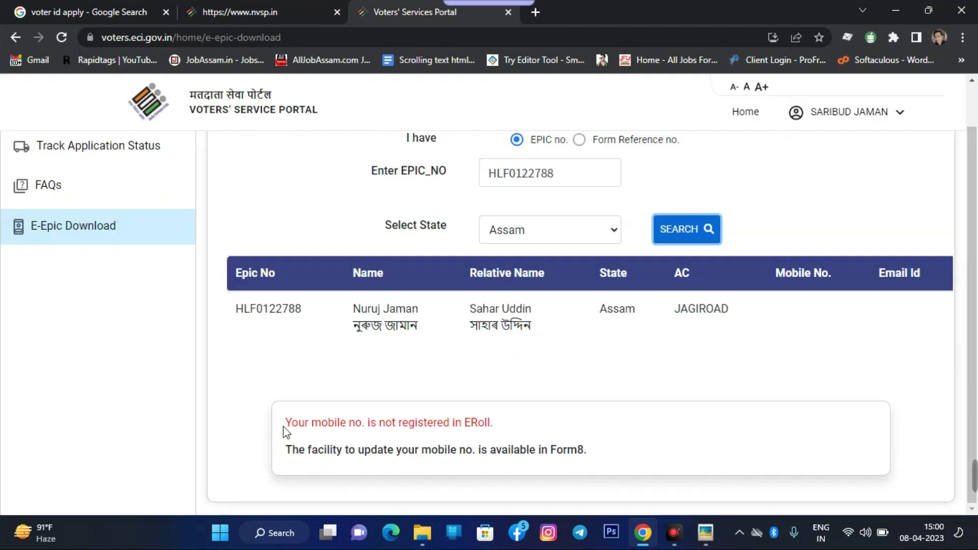
{"action": "left_click_drag", "start_coordinate": [291, 423], "coordinate": [509, 423]}
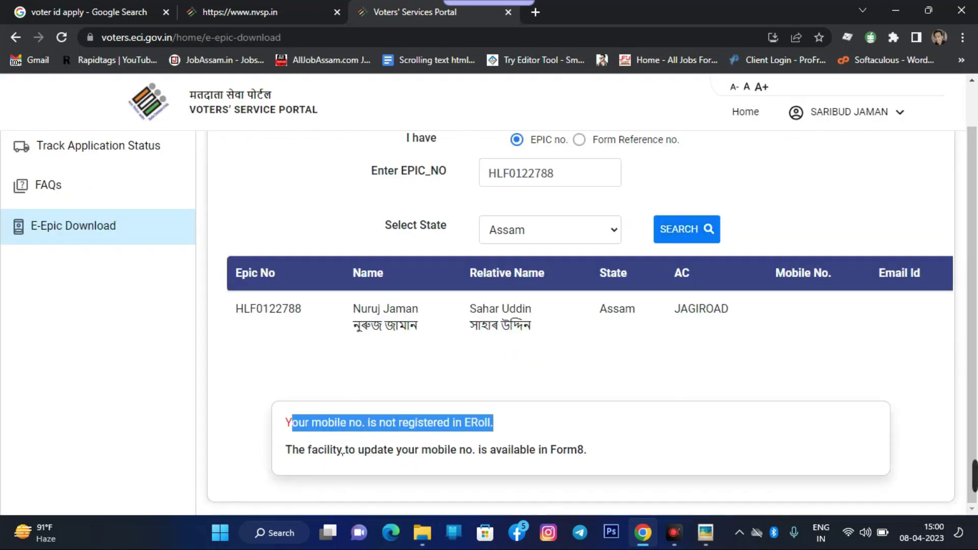
{"action": "left_click_drag", "start_coordinate": [293, 457], "coordinate": [499, 450]}
{"action": "left_click", "coordinate": [395, 467]}
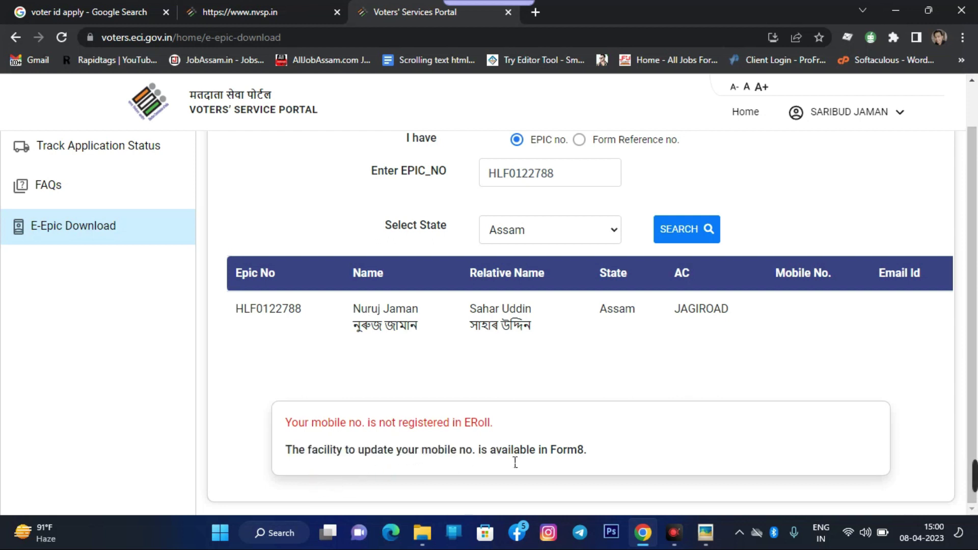
{"action": "left_click_drag", "start_coordinate": [588, 456], "coordinate": [510, 462]}
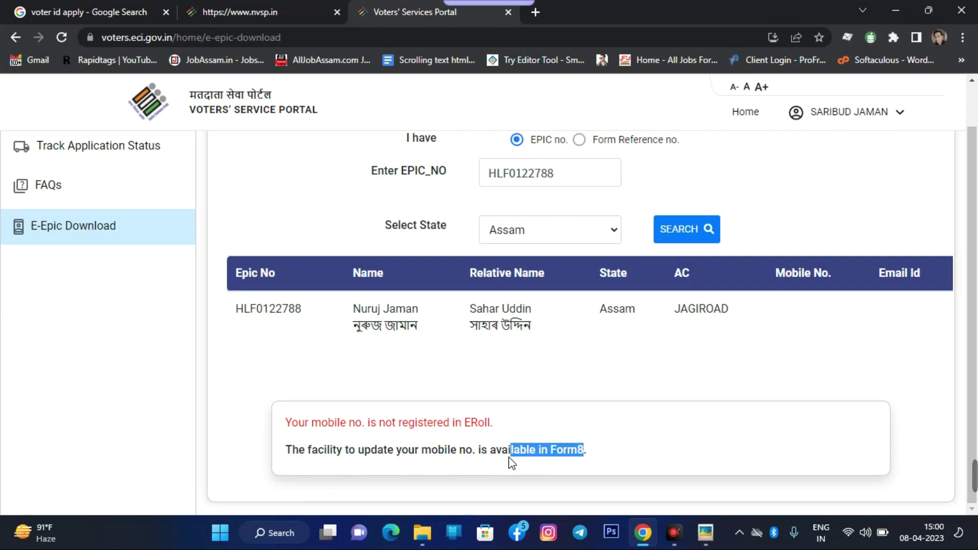
Review both notice lines and the constituency and Mobile No. columns
{"action": "scroll", "coordinate": [594, 419], "scroll_direction": "up", "scroll_amount": 1}
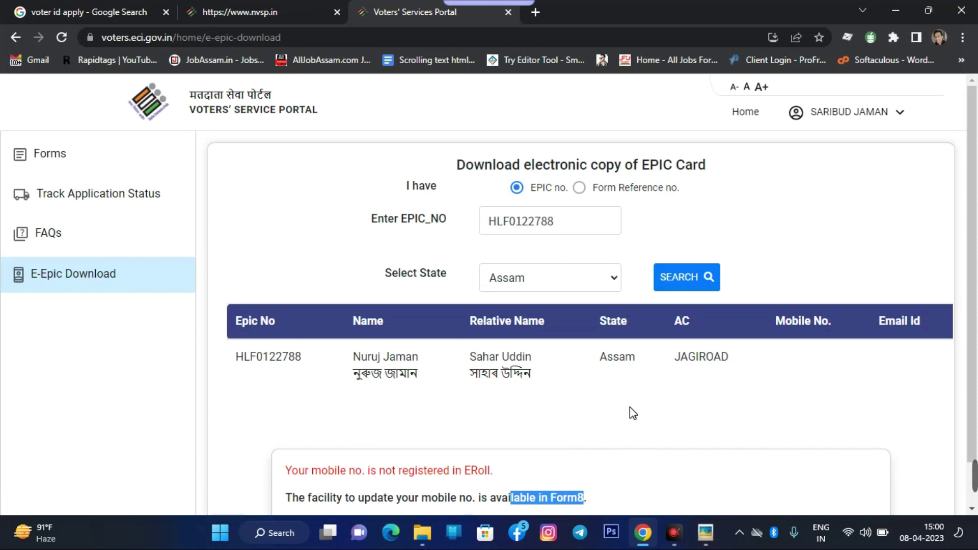
{"action": "scroll", "coordinate": [630, 407], "scroll_direction": "down", "scroll_amount": 1}
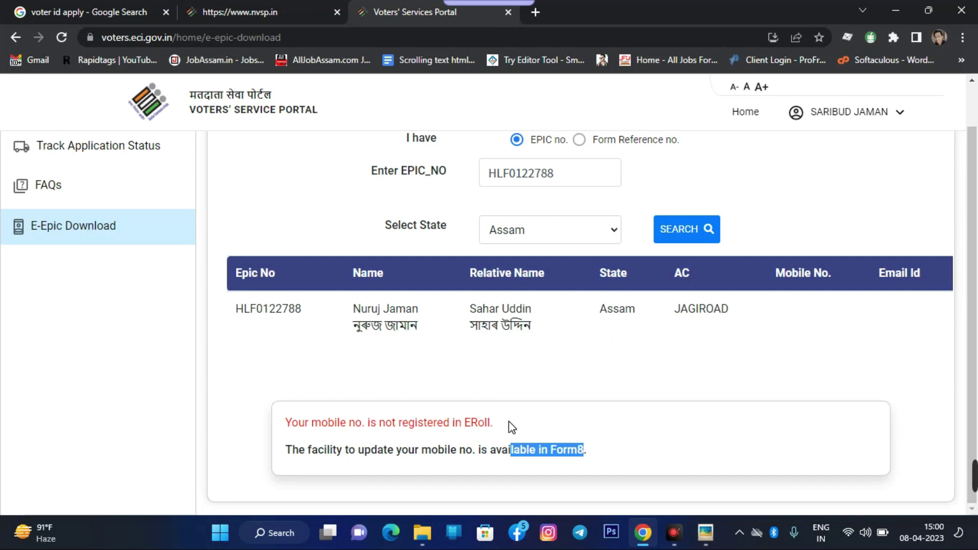
{"action": "left_click", "coordinate": [450, 442]}
{"action": "left_click_drag", "start_coordinate": [294, 431], "coordinate": [598, 457]}
{"action": "left_click", "coordinate": [617, 453]}
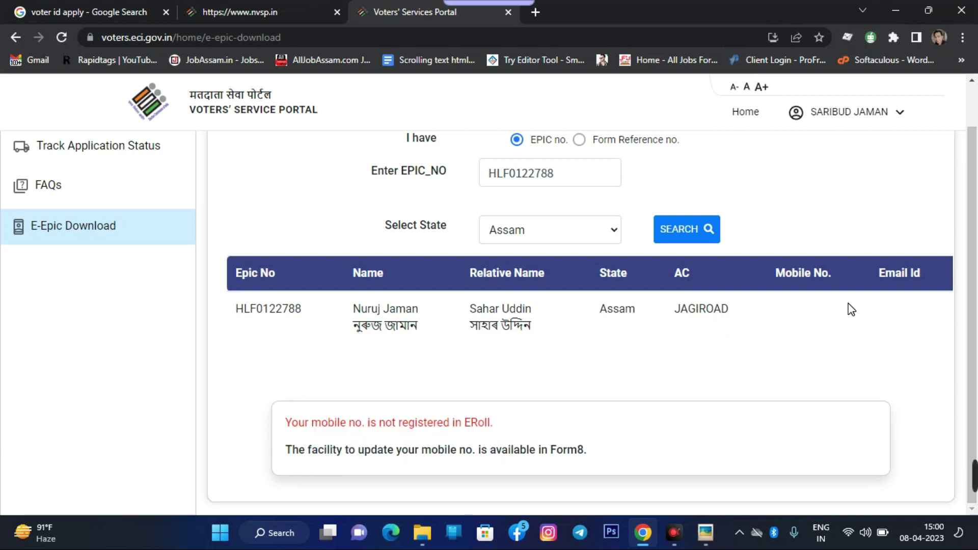
{"action": "left_click_drag", "start_coordinate": [752, 295], "coordinate": [717, 326]}
{"action": "left_click", "coordinate": [693, 332]}
{"action": "scroll", "coordinate": [743, 377], "scroll_direction": "up", "scroll_amount": 1}
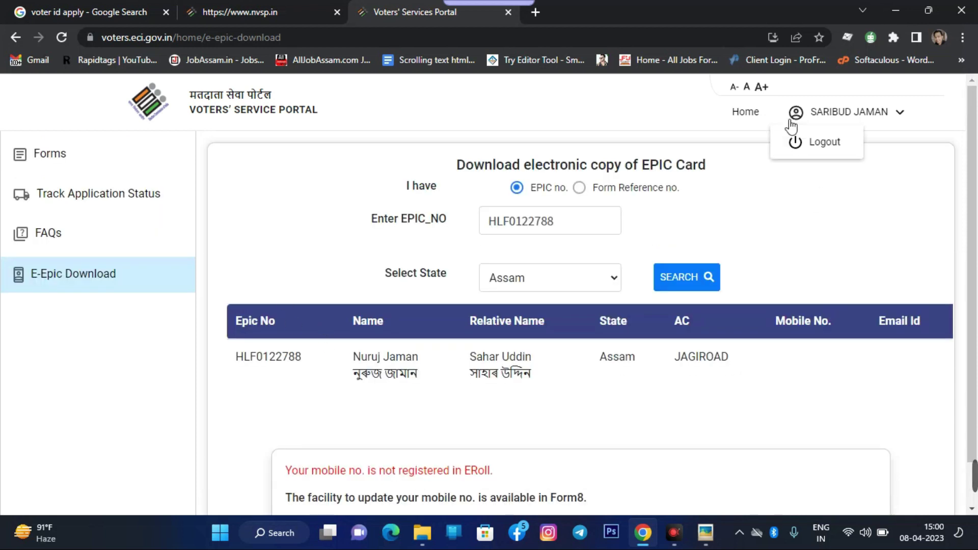
Go Home, open the Forms tile, and scroll toward Form 7 and Form 8
{"action": "left_click", "coordinate": [747, 113]}
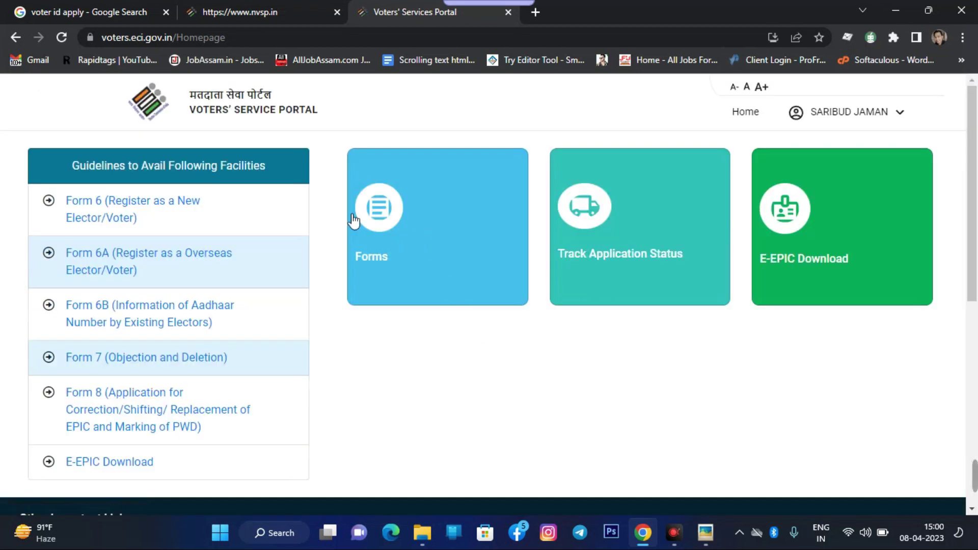
{"action": "left_click", "coordinate": [394, 223]}
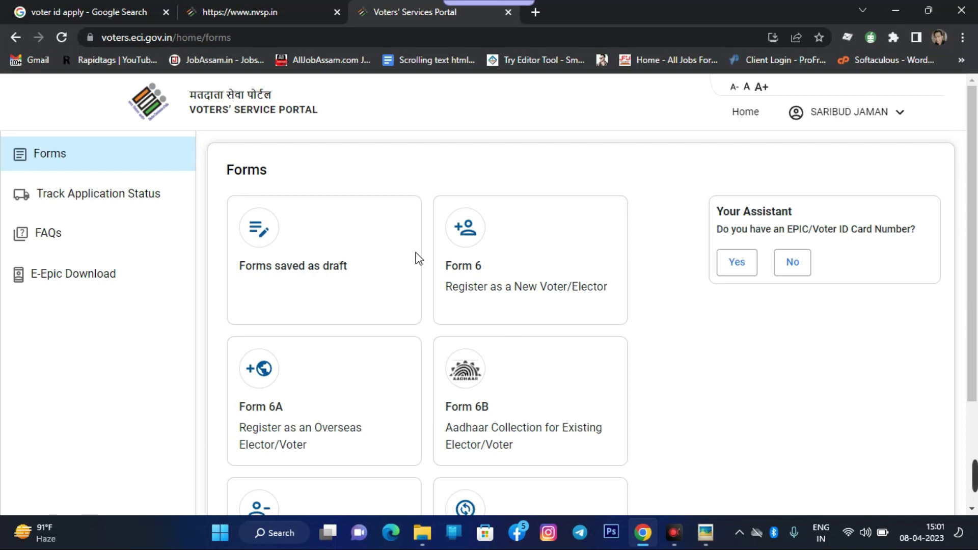
{"action": "scroll", "coordinate": [413, 254], "scroll_direction": "down", "scroll_amount": 3}
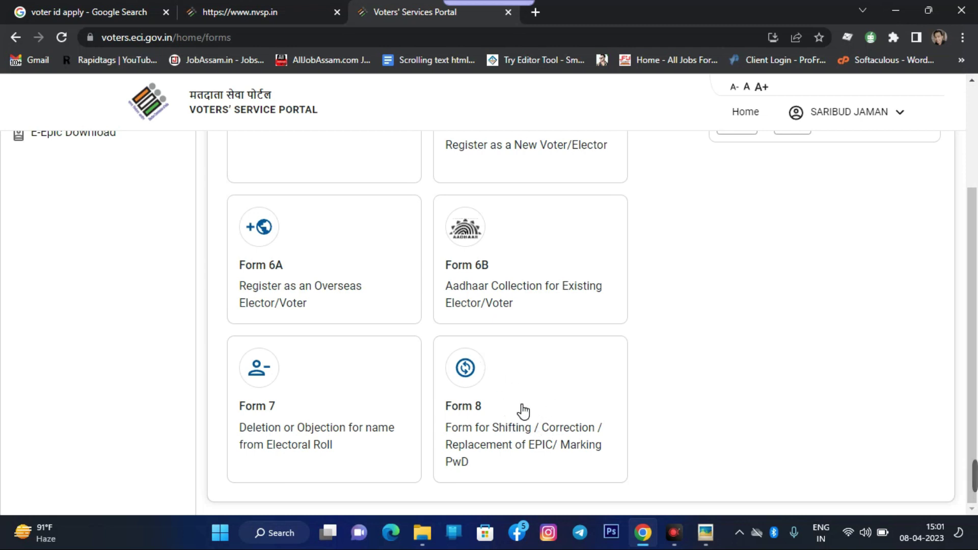
Open Form 8, choose Other elector, paste their EPIC number and submit
{"action": "left_click", "coordinate": [488, 422]}
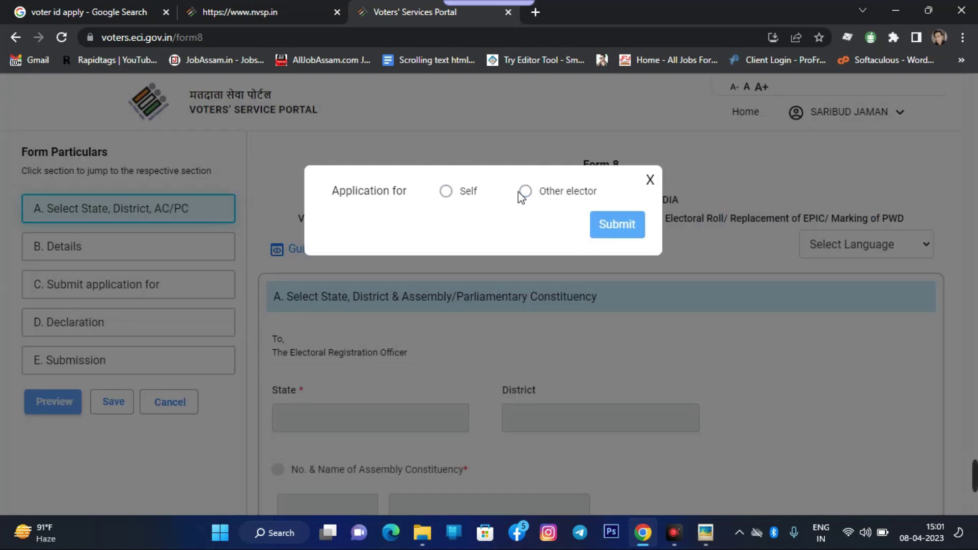
{"action": "left_click", "coordinate": [446, 191]}
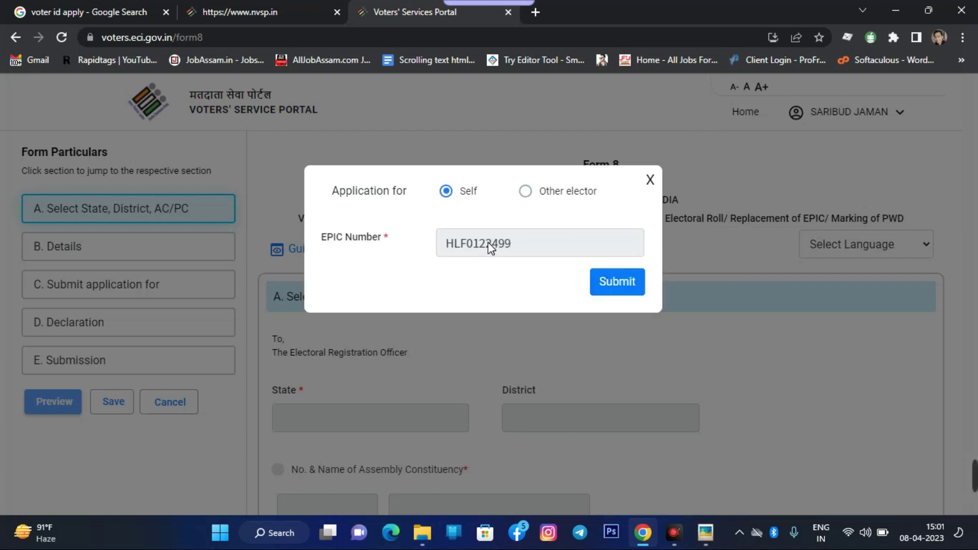
{"action": "left_click", "coordinate": [526, 192]}
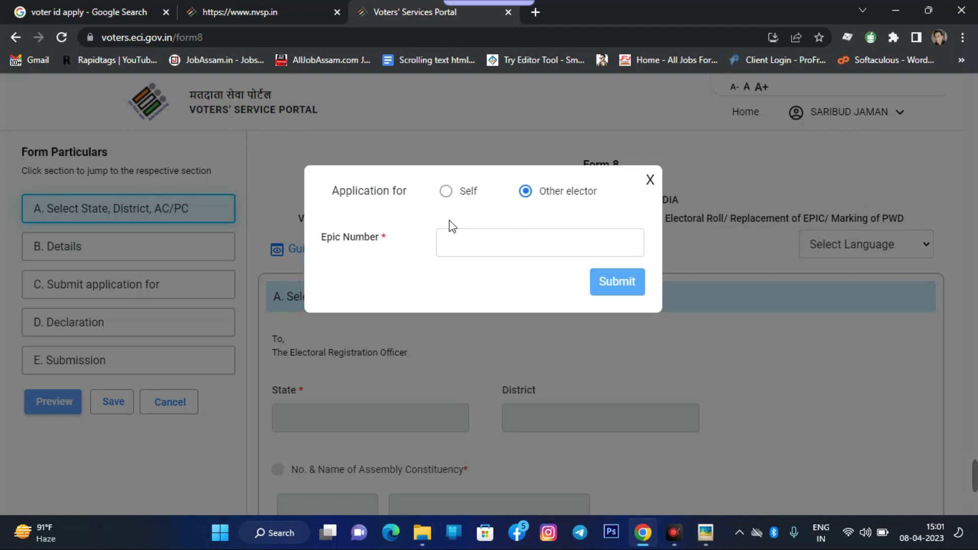
{"action": "left_click", "coordinate": [458, 242]}
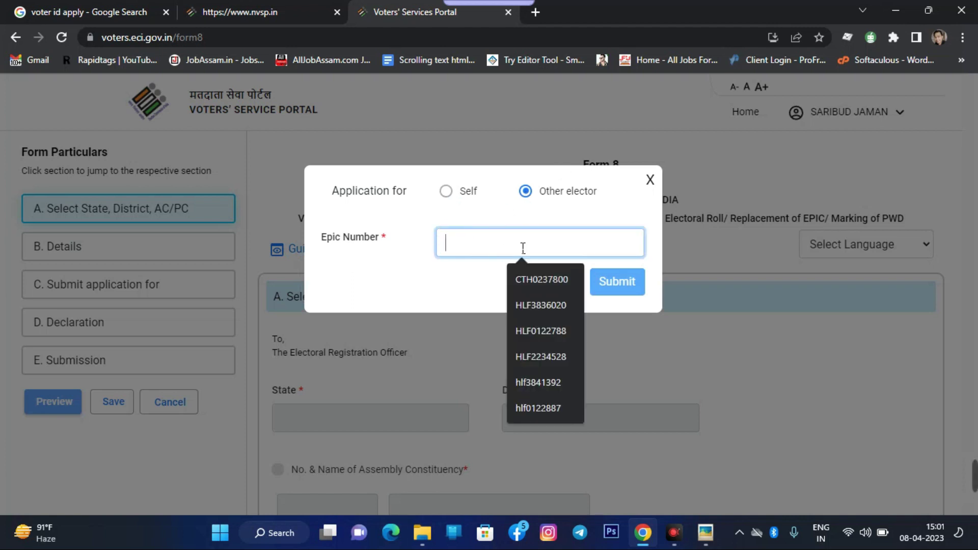
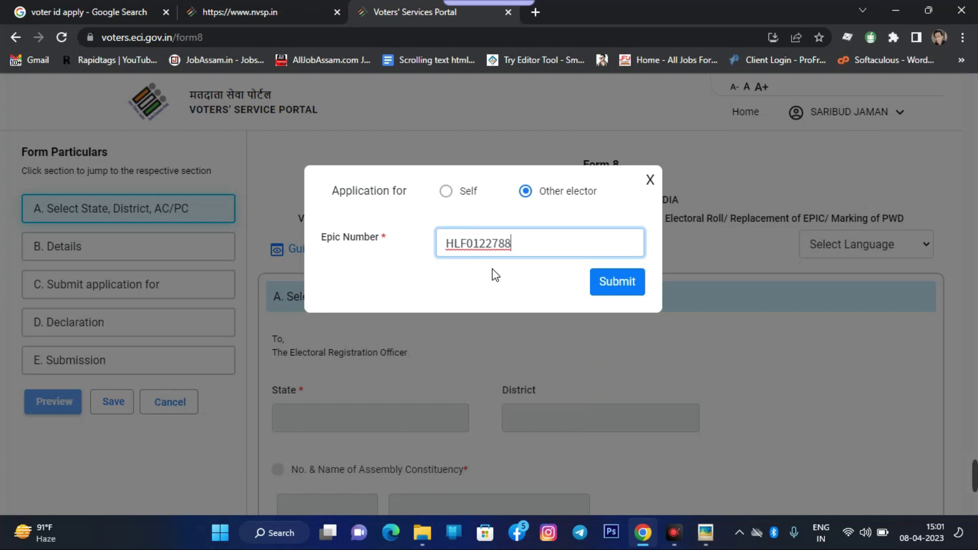
{"action": "left_click", "coordinate": [626, 282]}
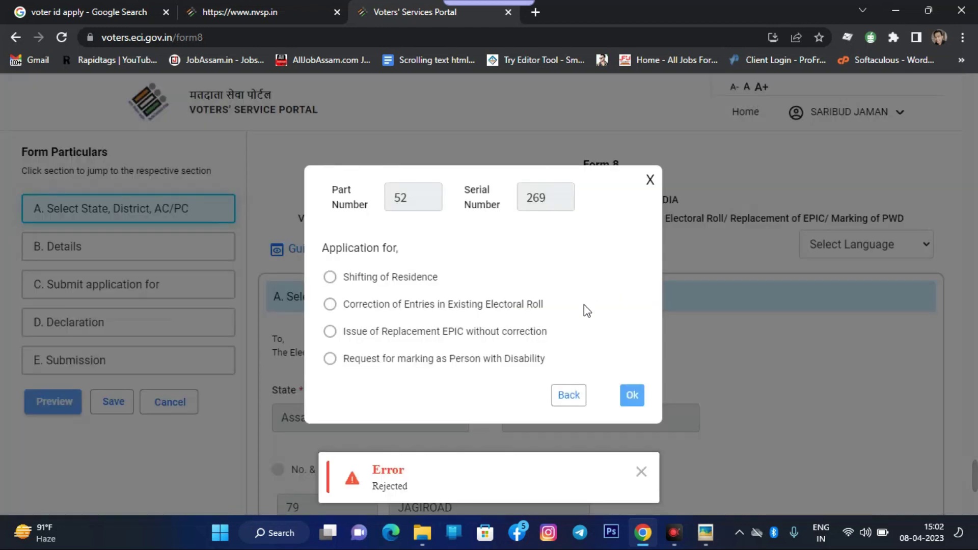
Dismiss the Rejected notice and read the Shifting of Residence and correction options
{"action": "left_click", "coordinate": [641, 471]}
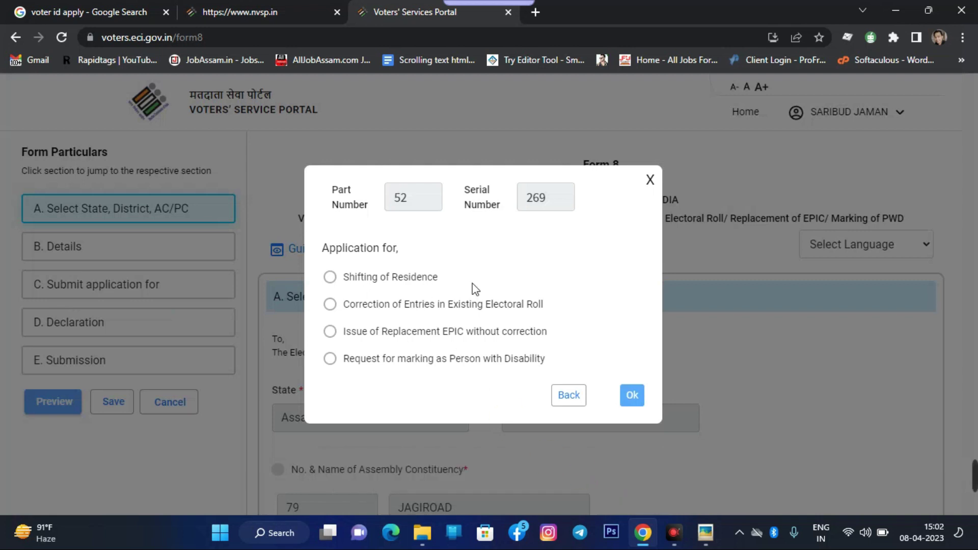
{"action": "left_click_drag", "start_coordinate": [350, 280], "coordinate": [443, 282]}
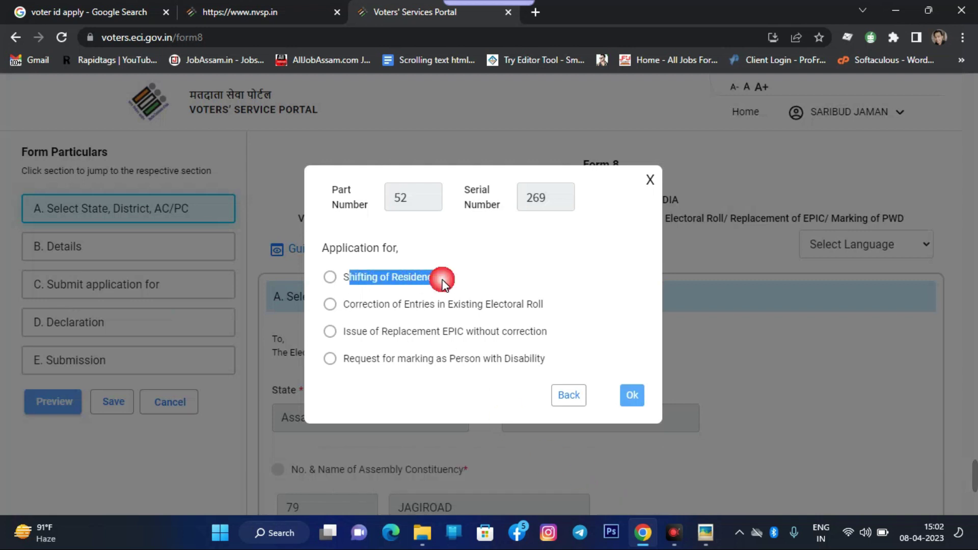
{"action": "left_click", "coordinate": [372, 281]}
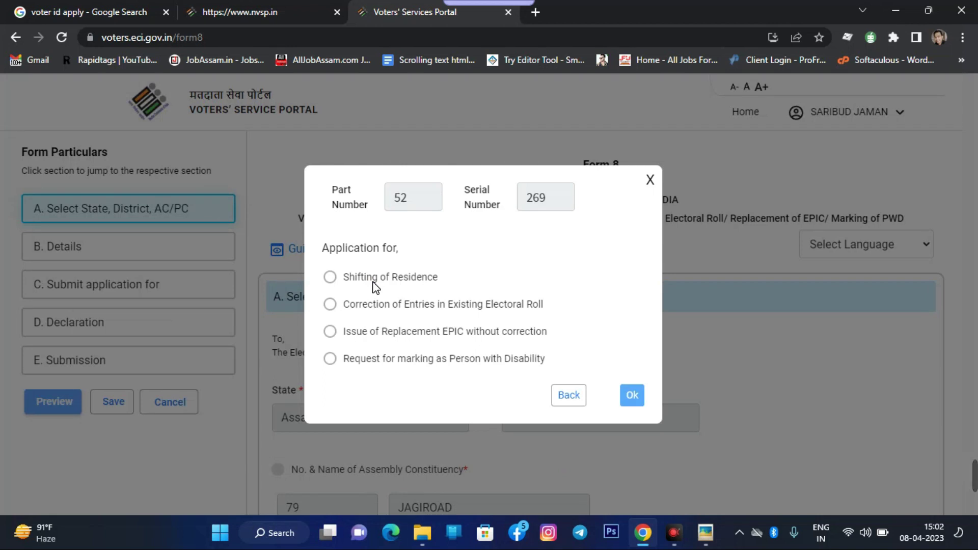
{"action": "left_click", "coordinate": [402, 280]}
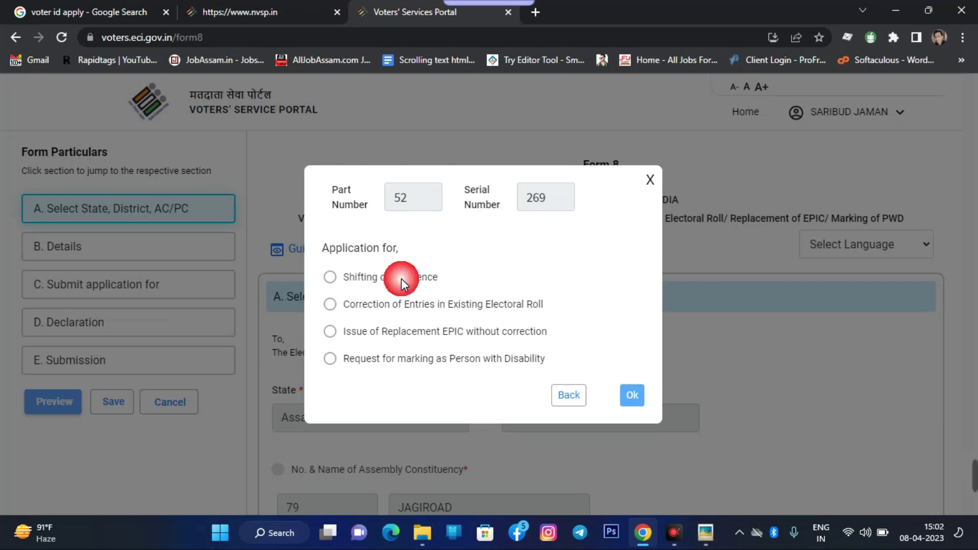
{"action": "left_click_drag", "start_coordinate": [351, 308], "coordinate": [467, 301]}
{"action": "left_click", "coordinate": [405, 306]}
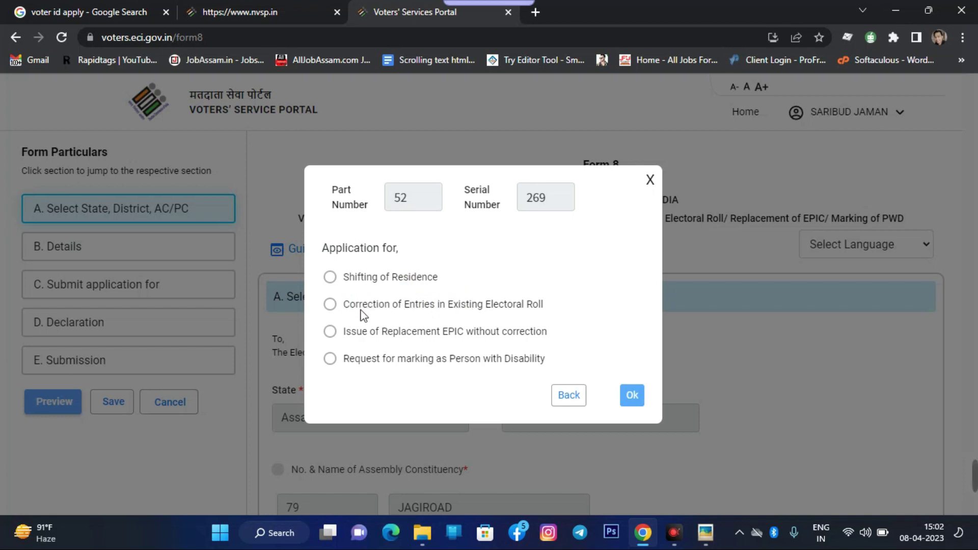
Choose Correction of Entries in Existing Electoral Roll and confirm with Ok
{"action": "left_click", "coordinate": [332, 304]}
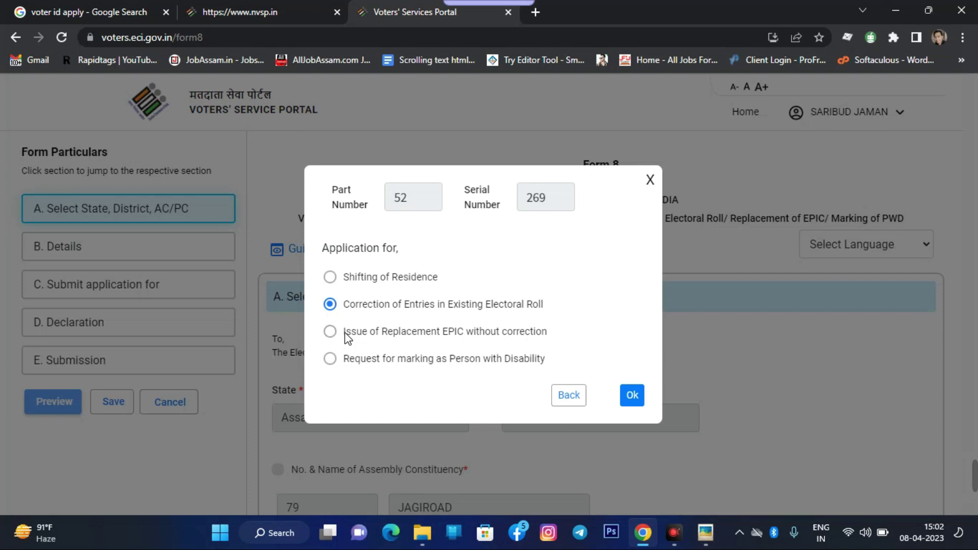
{"action": "left_click", "coordinate": [330, 333]}
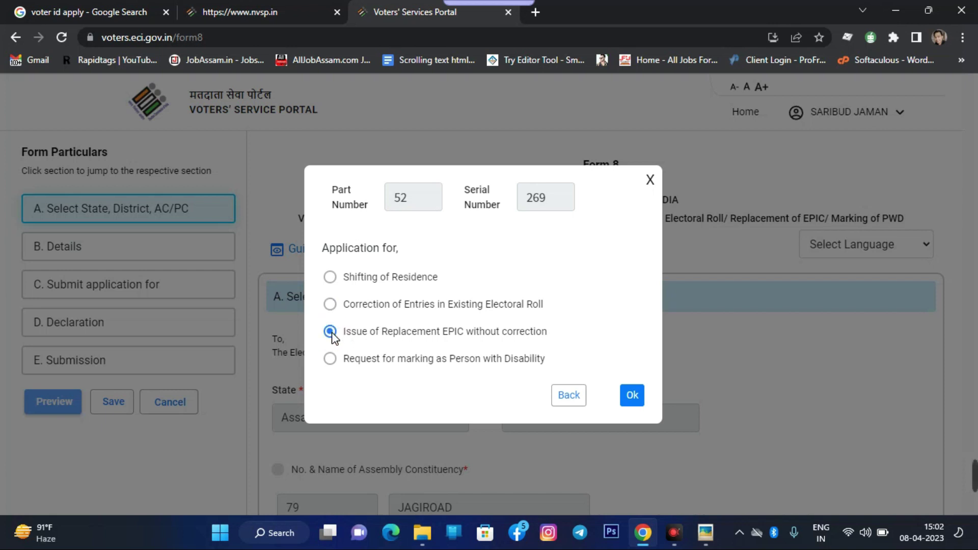
{"action": "left_click", "coordinate": [334, 359]}
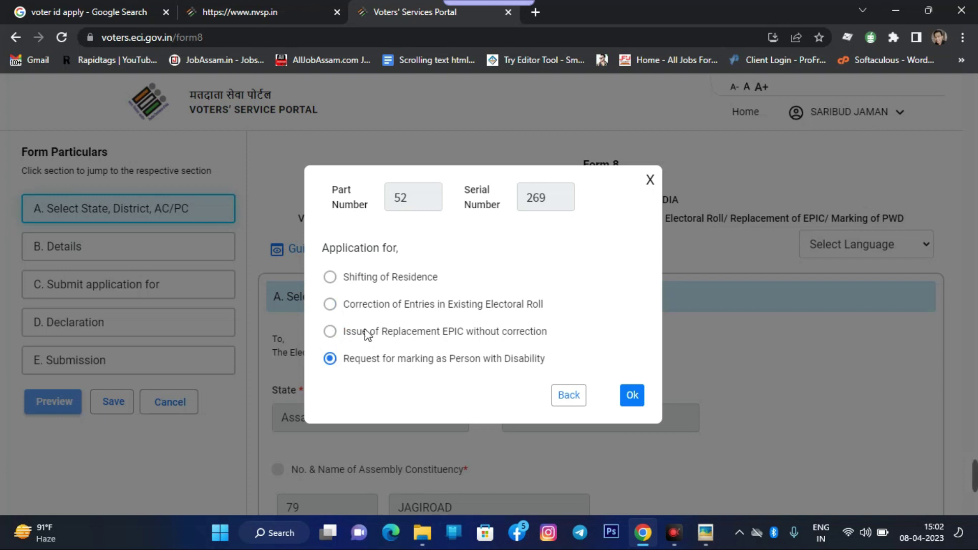
{"action": "left_click", "coordinate": [330, 305]}
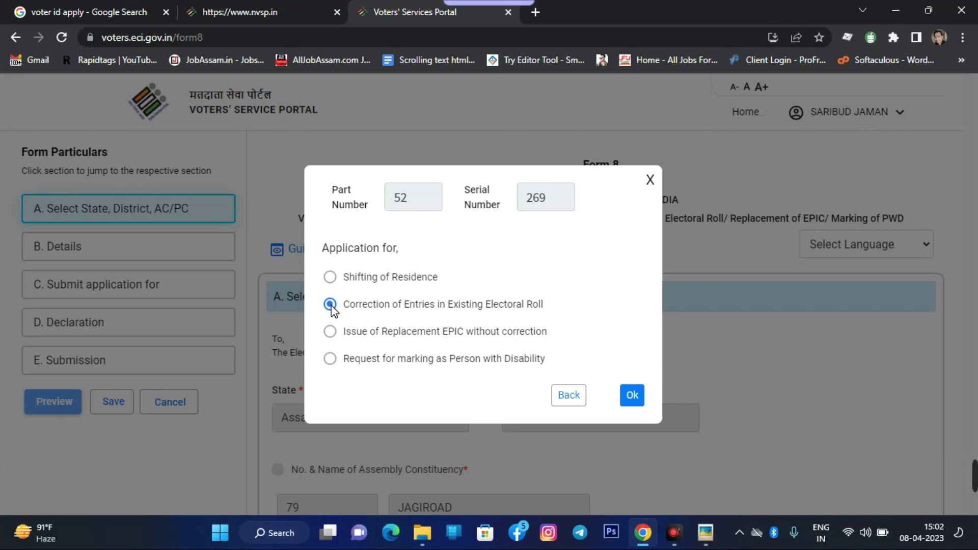
{"action": "left_click", "coordinate": [632, 396]}
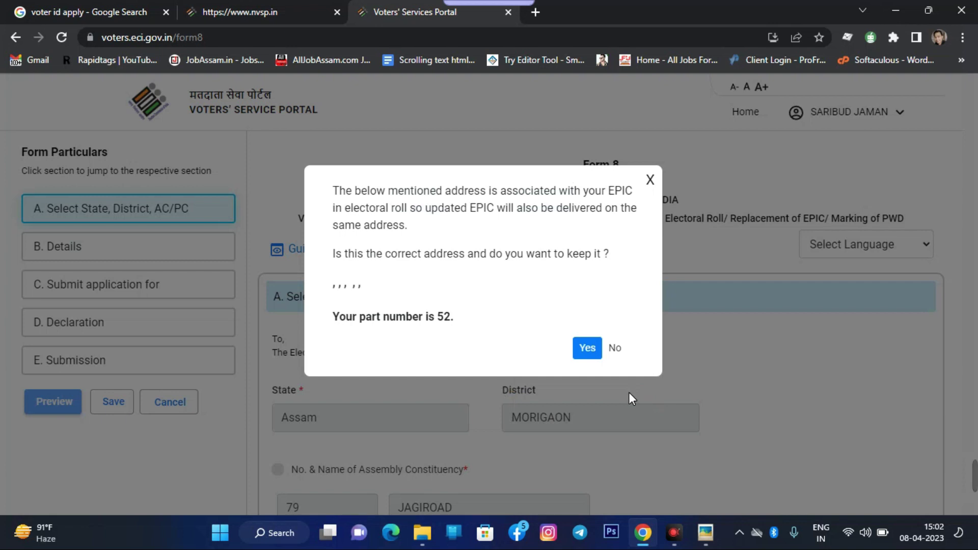
Keep the EPIC-linked address and finish section A
{"action": "left_click", "coordinate": [587, 348]}
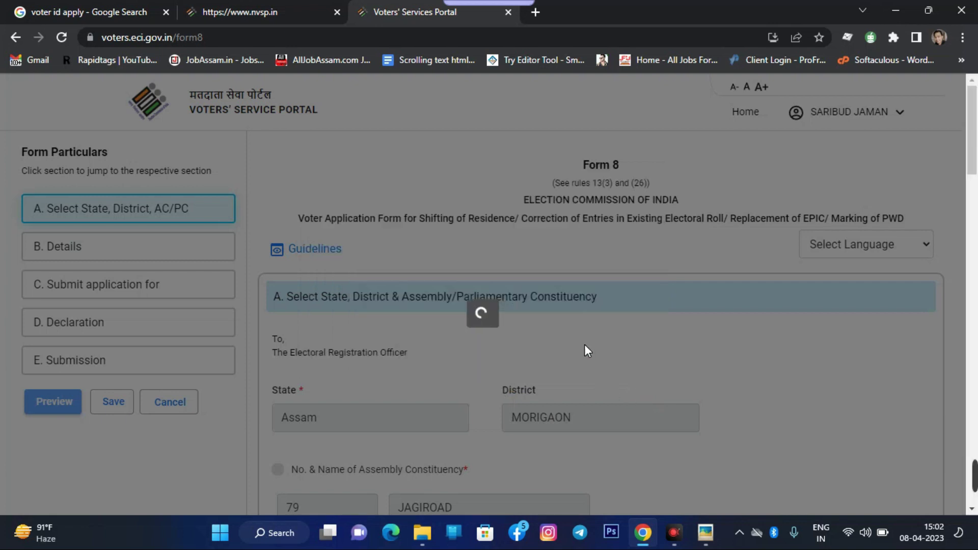
{"action": "scroll", "coordinate": [535, 321], "scroll_direction": "down", "scroll_amount": 4}
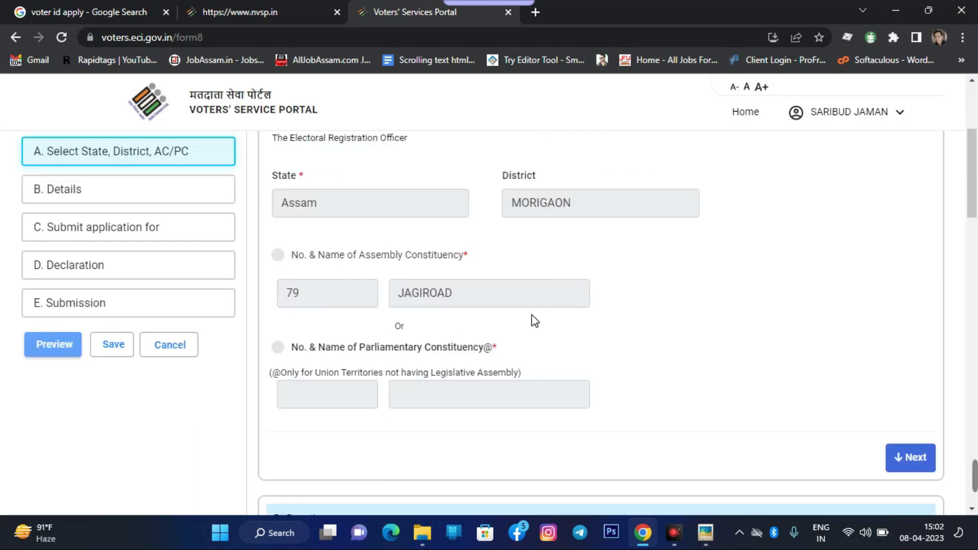
{"action": "scroll", "coordinate": [537, 316], "scroll_direction": "down", "scroll_amount": 5}
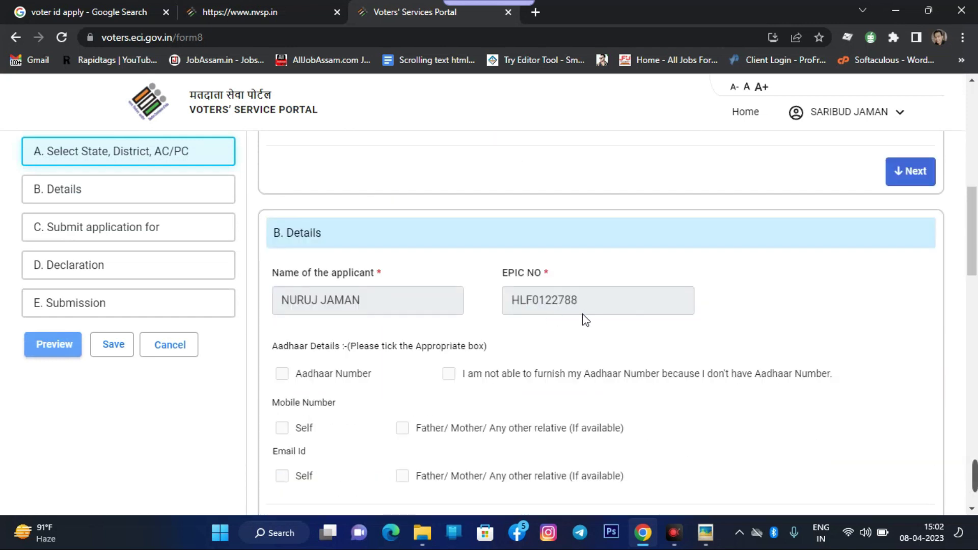
{"action": "scroll", "coordinate": [933, 206], "scroll_direction": "up", "scroll_amount": 3}
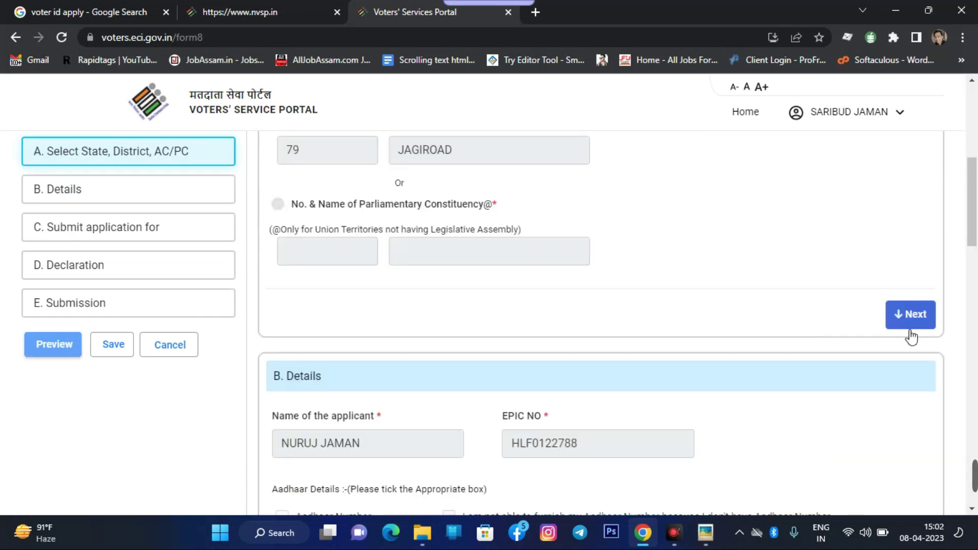
{"action": "left_click", "coordinate": [913, 317]}
{"action": "scroll", "coordinate": [341, 317], "scroll_direction": "down", "scroll_amount": 1}
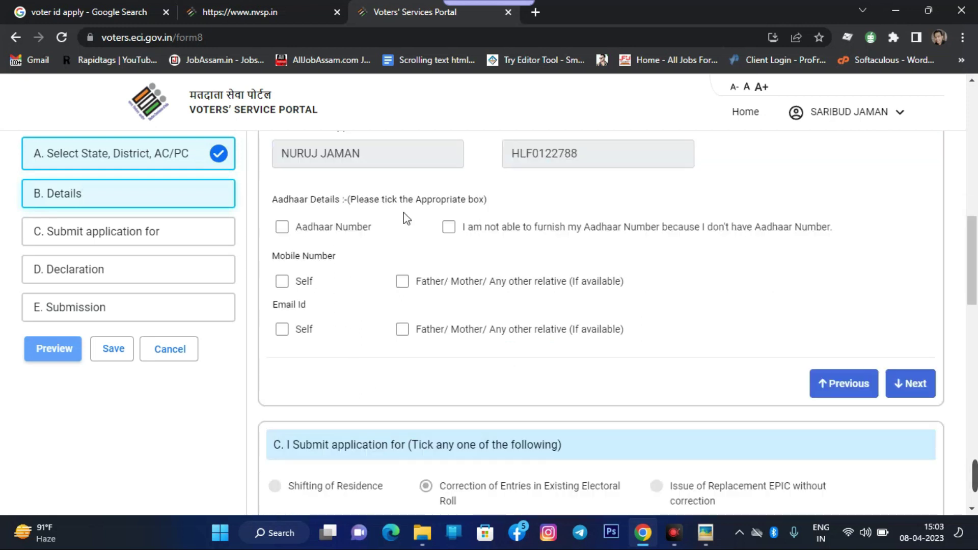
Tick Aadhaar Number, Mobile Number Self and Email Id Self in Details
{"action": "left_click", "coordinate": [281, 227]}
{"action": "left_click", "coordinate": [335, 279]}
{"action": "scroll", "coordinate": [336, 262], "scroll_direction": "down", "scroll_amount": 1}
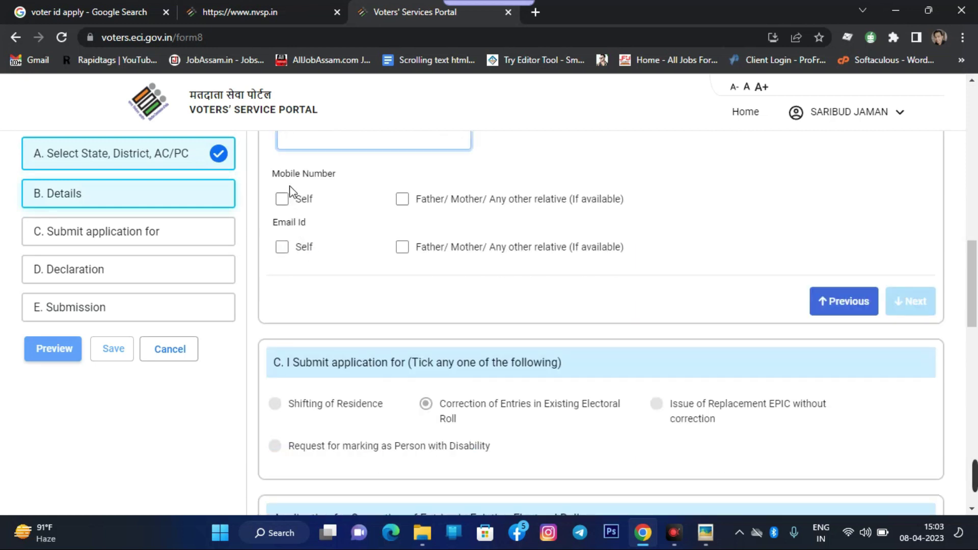
{"action": "left_click_drag", "start_coordinate": [279, 174], "coordinate": [303, 175]}
{"action": "left_click", "coordinate": [282, 199]}
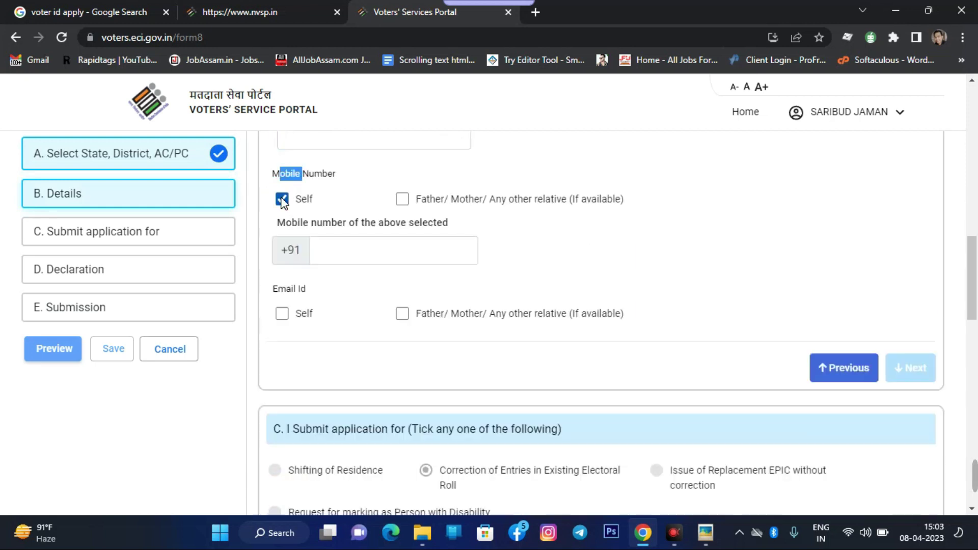
{"action": "left_click", "coordinate": [350, 253]}
{"action": "scroll", "coordinate": [638, 222], "scroll_direction": "down", "scroll_amount": 3}
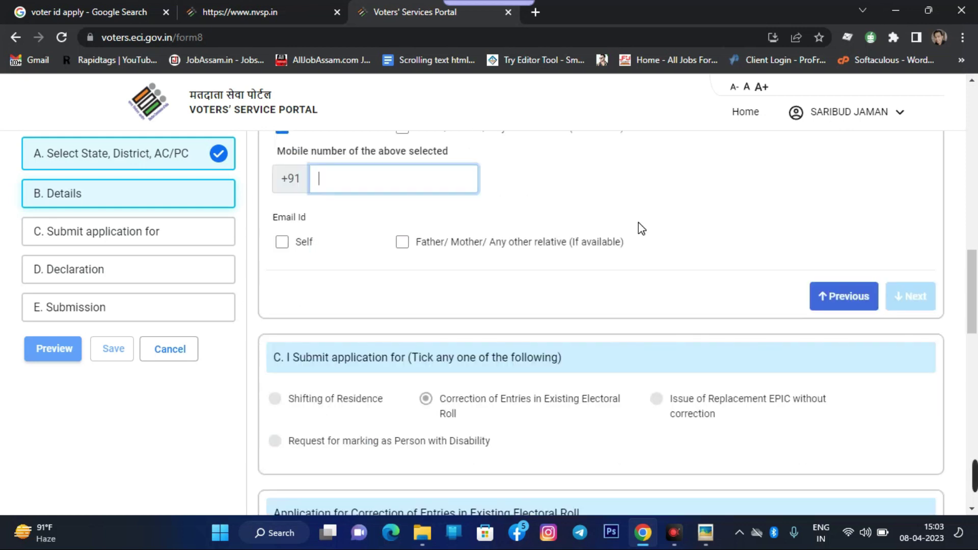
{"action": "left_click", "coordinate": [282, 170]}
{"action": "left_click", "coordinate": [338, 217]}
Return to the Aadhaar Number field, then scroll down to the correction section
{"action": "scroll", "coordinate": [646, 240], "scroll_direction": "down", "scroll_amount": 1}
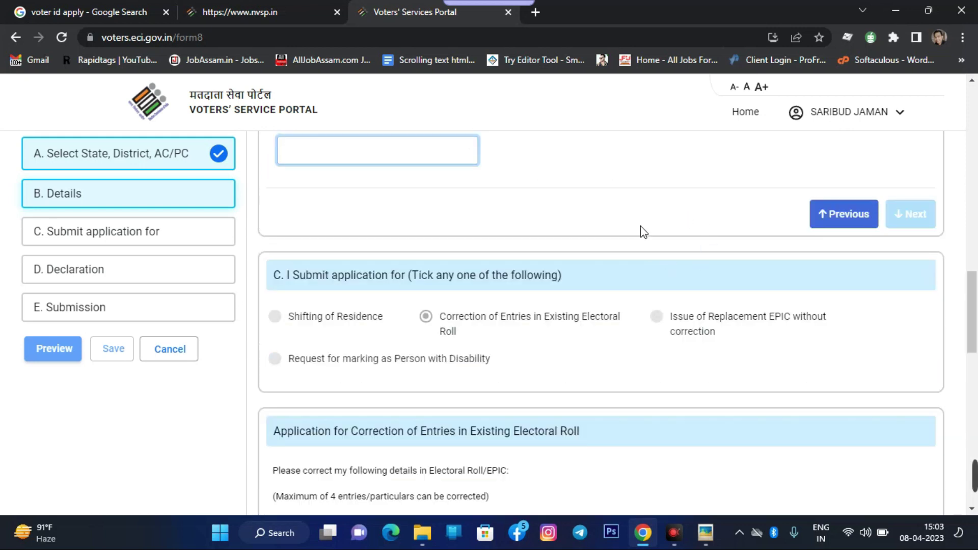
{"action": "scroll", "coordinate": [641, 226], "scroll_direction": "up", "scroll_amount": 1}
{"action": "scroll", "coordinate": [900, 302], "scroll_direction": "up", "scroll_amount": 2}
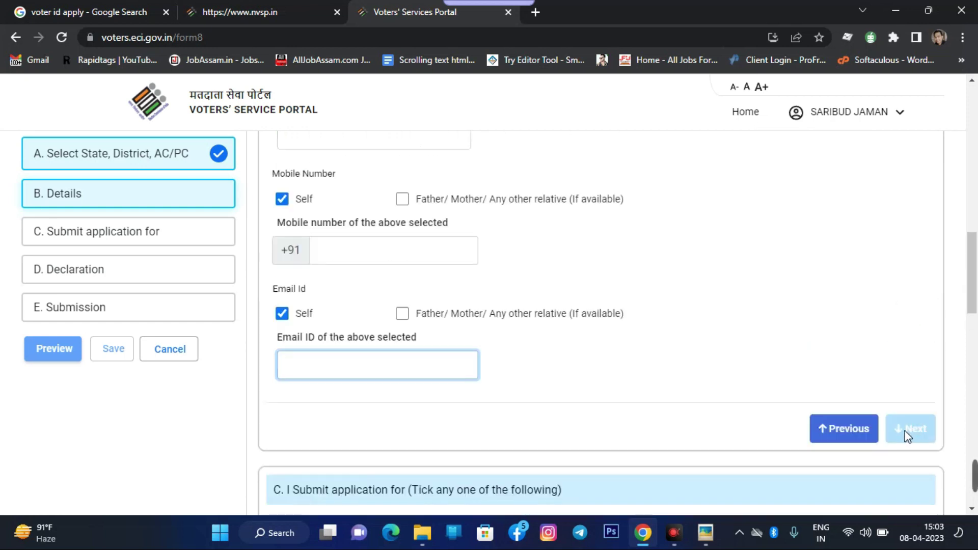
{"action": "scroll", "coordinate": [906, 430], "scroll_direction": "up", "scroll_amount": 2}
{"action": "left_click", "coordinate": [320, 282]}
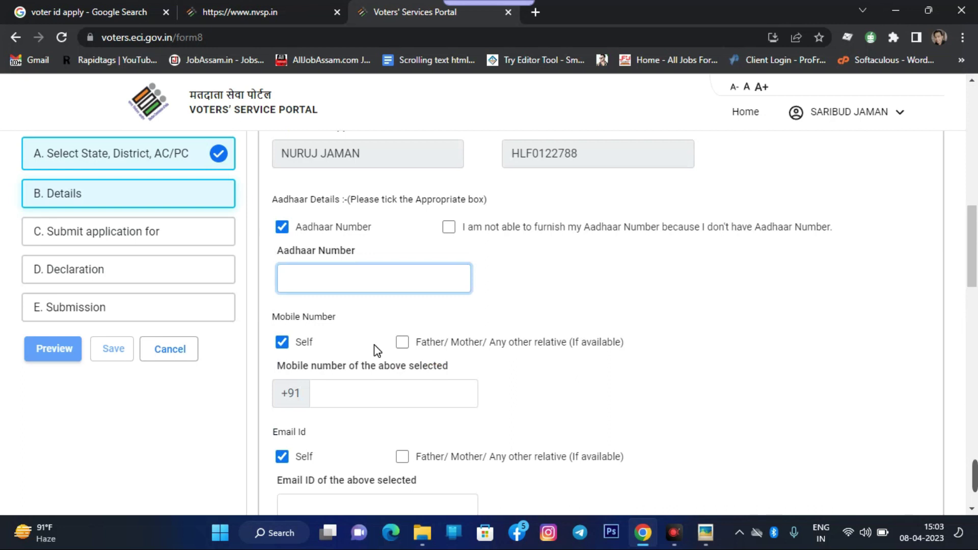
{"action": "scroll", "coordinate": [623, 253], "scroll_direction": "down", "scroll_amount": 3}
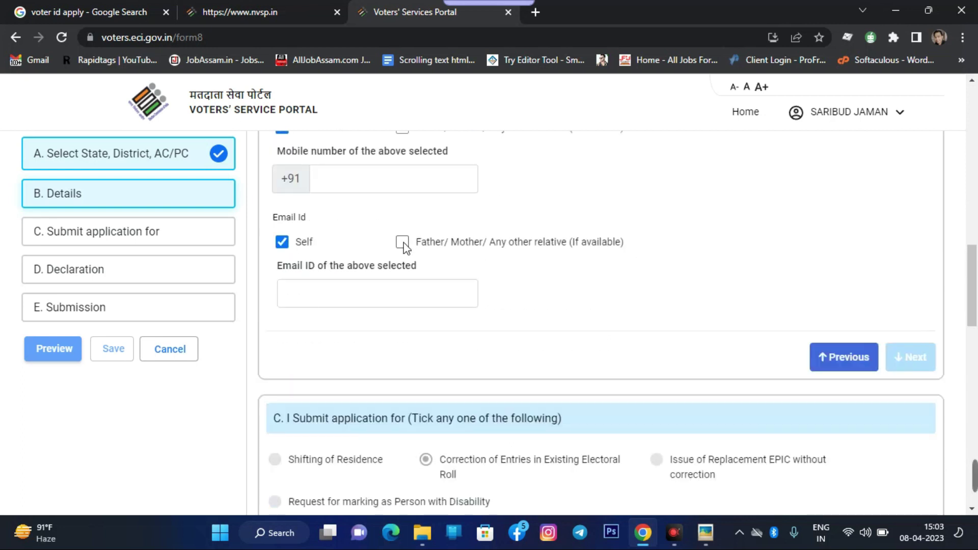
{"action": "scroll", "coordinate": [400, 250], "scroll_direction": "up", "scroll_amount": 2}
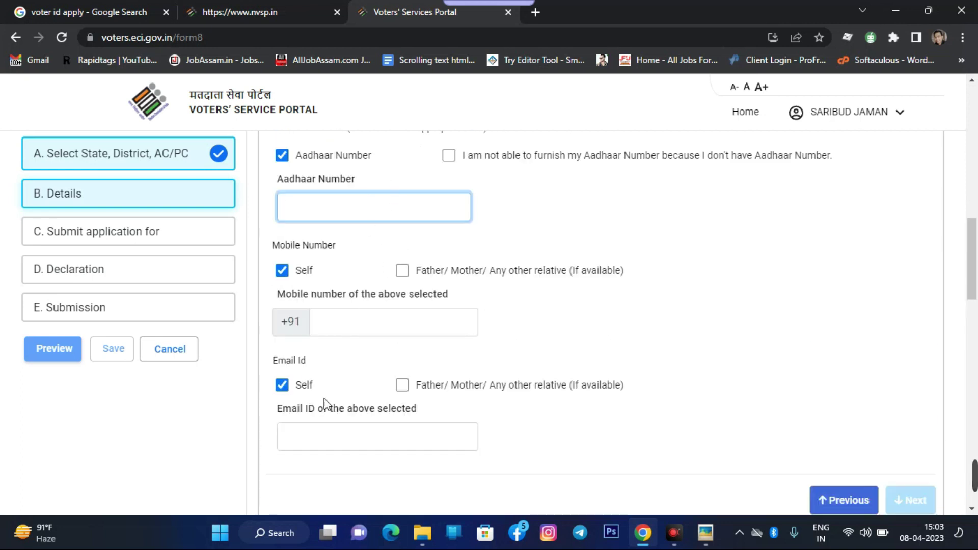
{"action": "scroll", "coordinate": [880, 338], "scroll_direction": "down", "scroll_amount": 3}
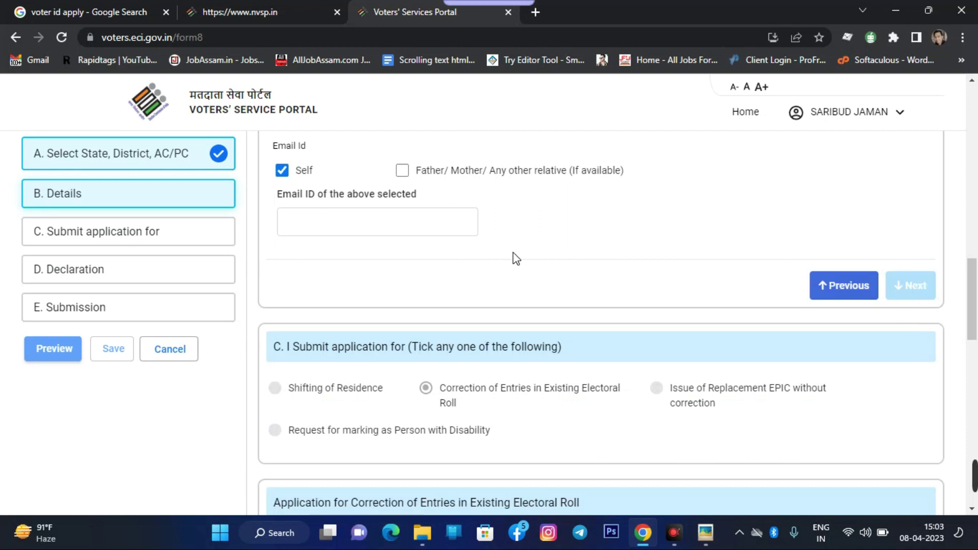
{"action": "scroll", "coordinate": [513, 255], "scroll_direction": "down", "scroll_amount": 5}
{"action": "scroll", "coordinate": [338, 232], "scroll_direction": "down", "scroll_amount": 1}
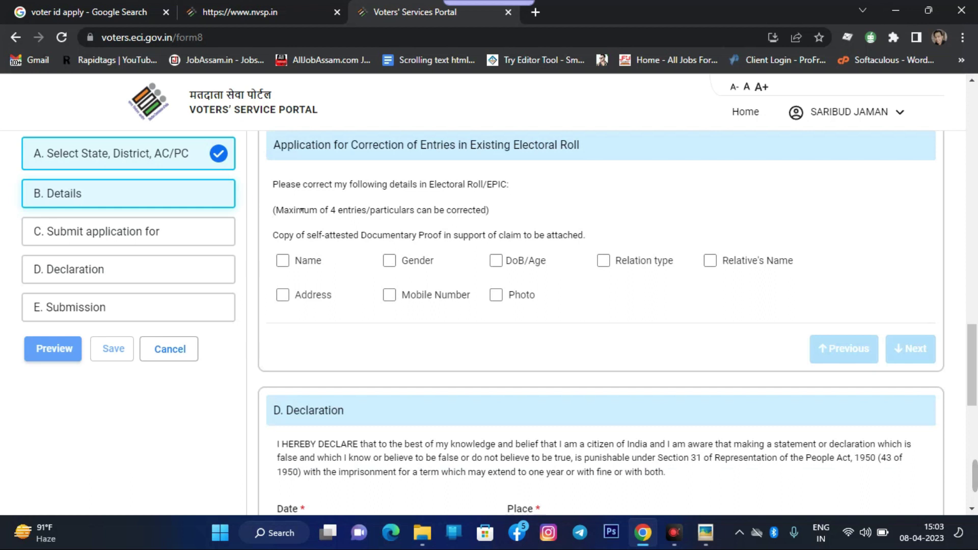
Tick Gender, DoB/Age and Relative's Name for correction, leaving Name and Relation Type unticked
{"action": "left_click", "coordinate": [283, 260]}
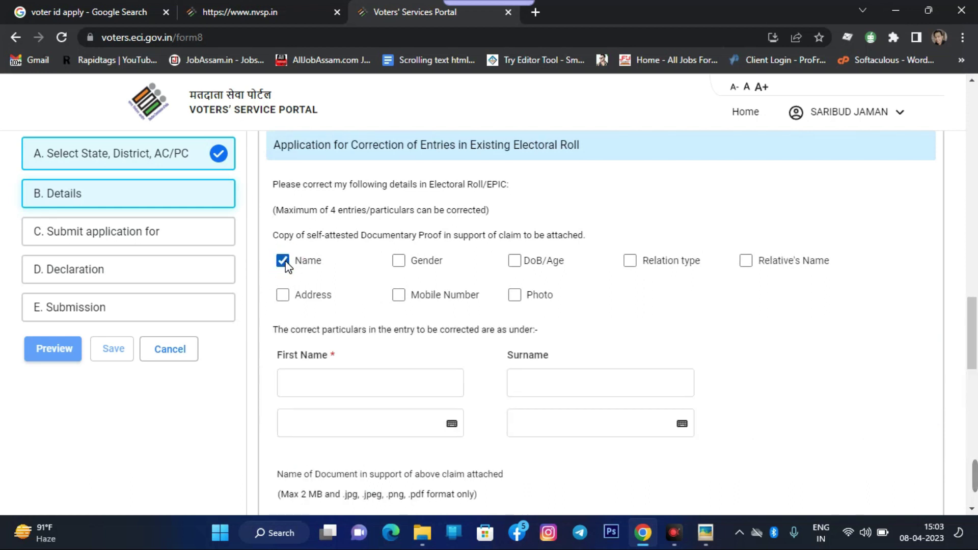
{"action": "scroll", "coordinate": [287, 266], "scroll_direction": "down", "scroll_amount": 1}
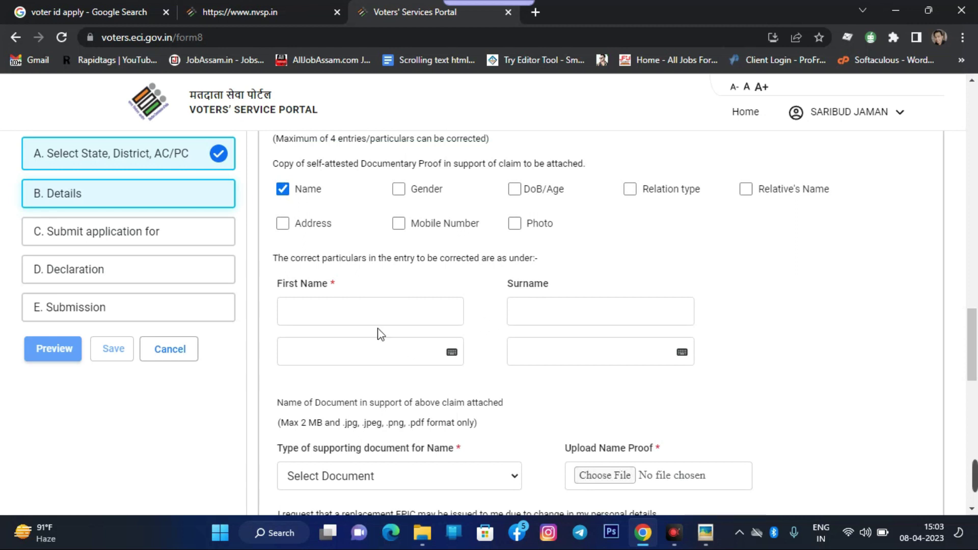
{"action": "scroll", "coordinate": [417, 303], "scroll_direction": "down", "scroll_amount": 1}
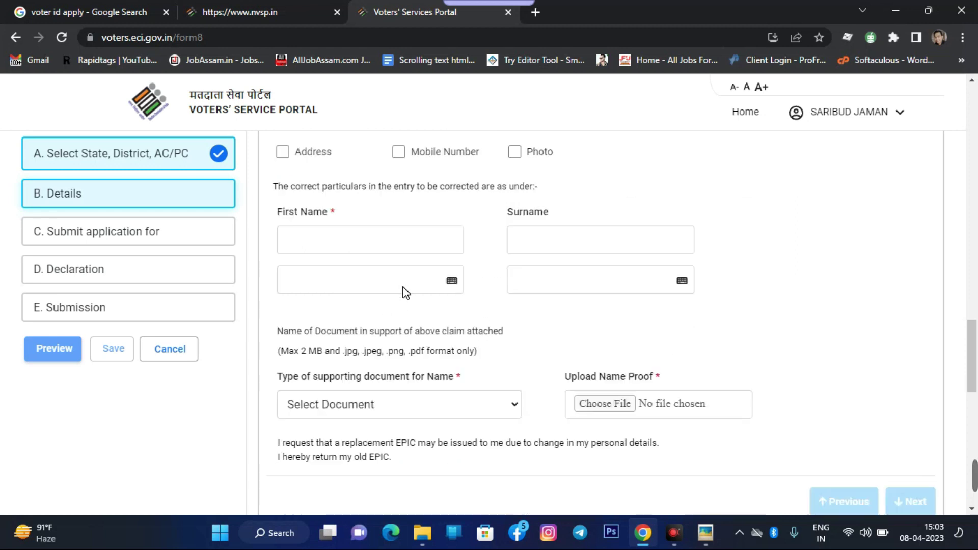
{"action": "scroll", "coordinate": [377, 275], "scroll_direction": "up", "scroll_amount": 2}
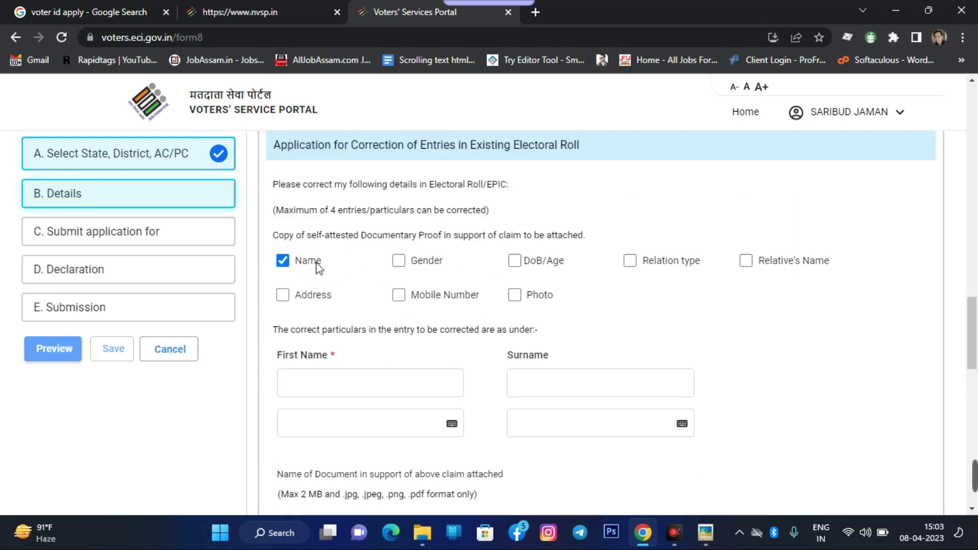
{"action": "left_click", "coordinate": [398, 262]}
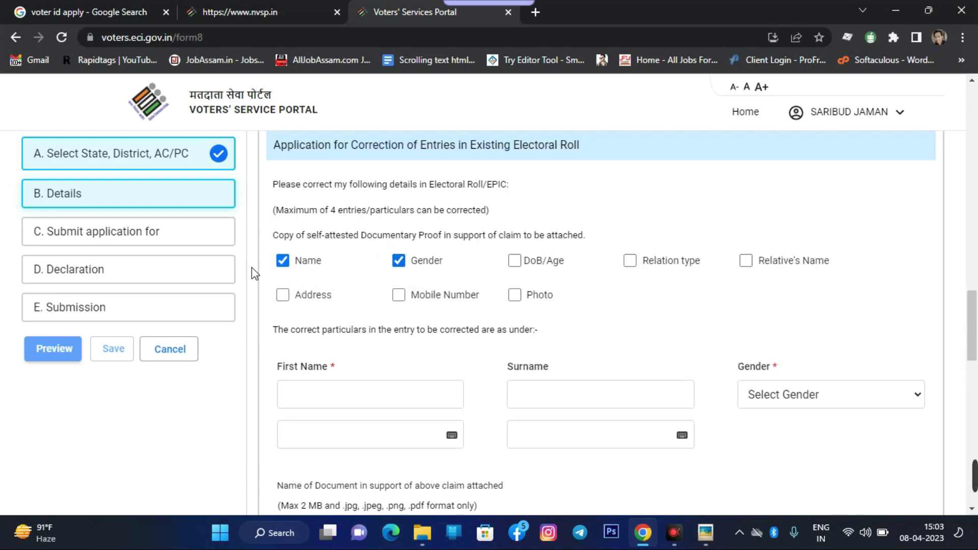
{"action": "left_click", "coordinate": [283, 261]}
{"action": "left_click", "coordinate": [514, 261]}
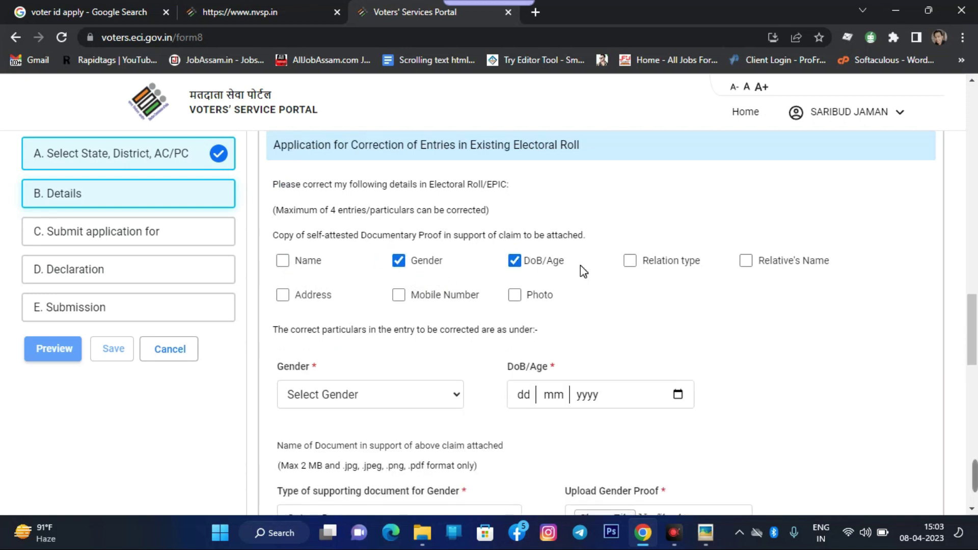
{"action": "left_click", "coordinate": [627, 259]}
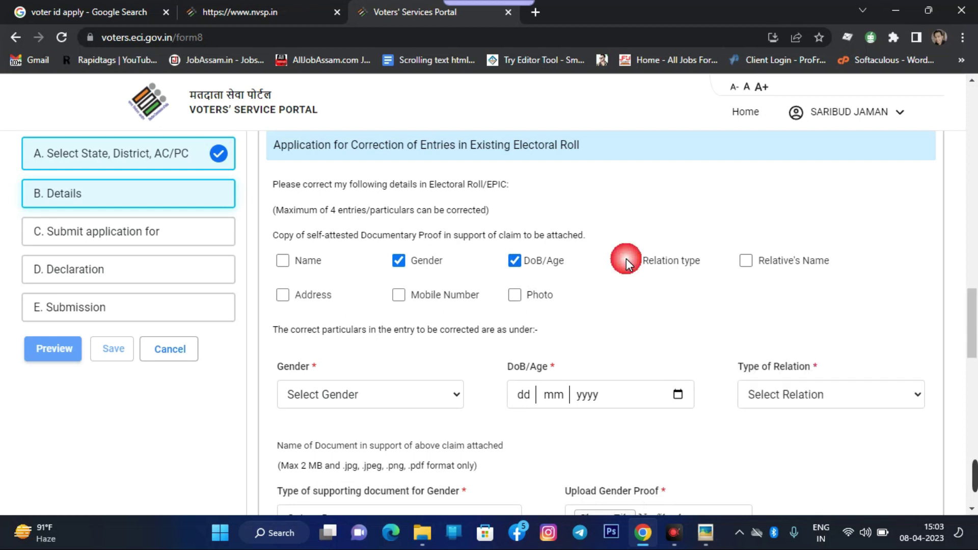
{"action": "left_click", "coordinate": [629, 261]}
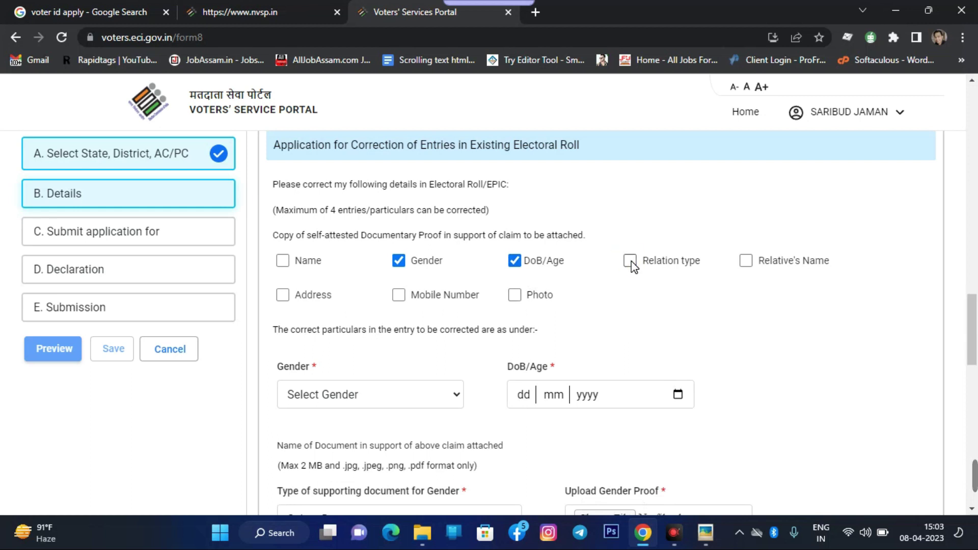
{"action": "left_click", "coordinate": [745, 261]}
Untick DoB/Age, Gender and Relative's Name and tick Mobile Number as the sole correction
{"action": "scroll", "coordinate": [743, 262], "scroll_direction": "down", "scroll_amount": 1}
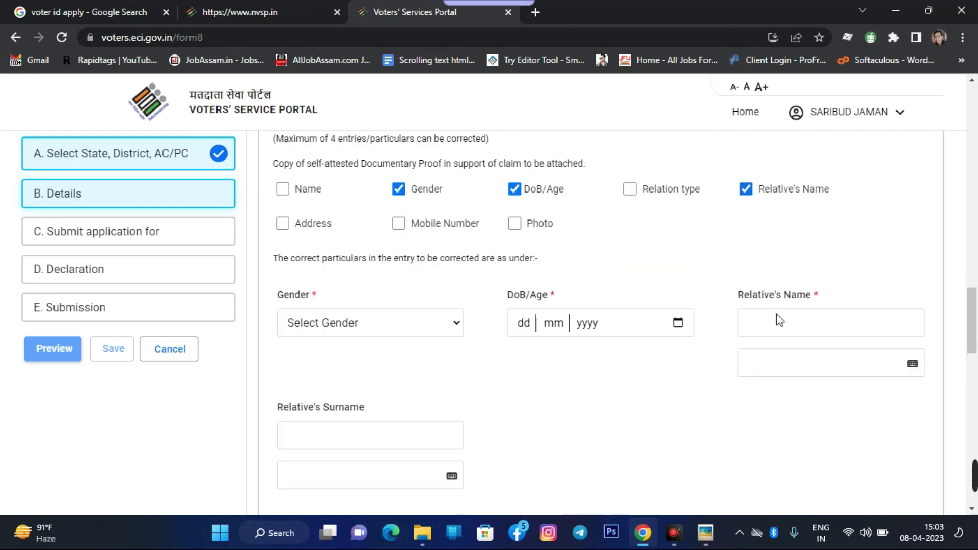
{"action": "left_click", "coordinate": [362, 228]}
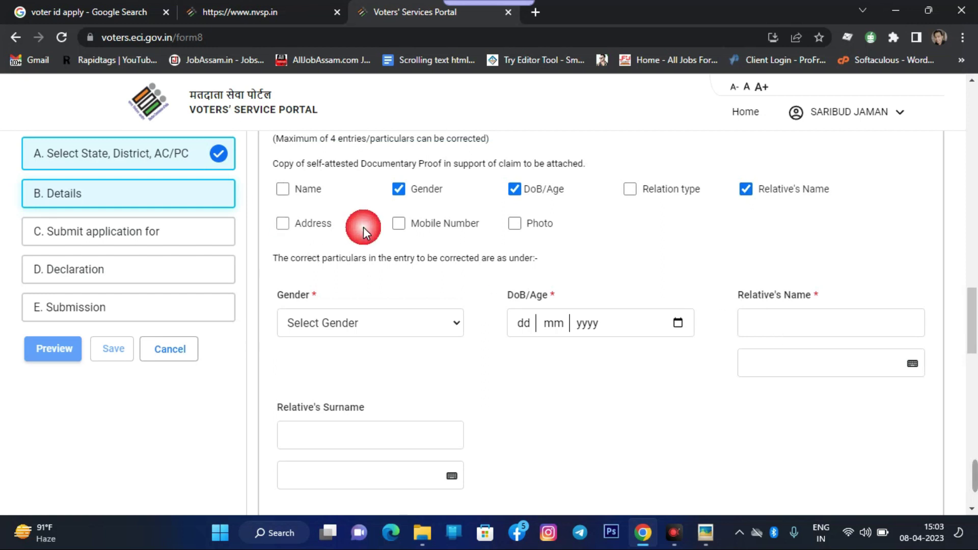
{"action": "left_click", "coordinate": [513, 191]}
{"action": "left_click", "coordinate": [282, 226]}
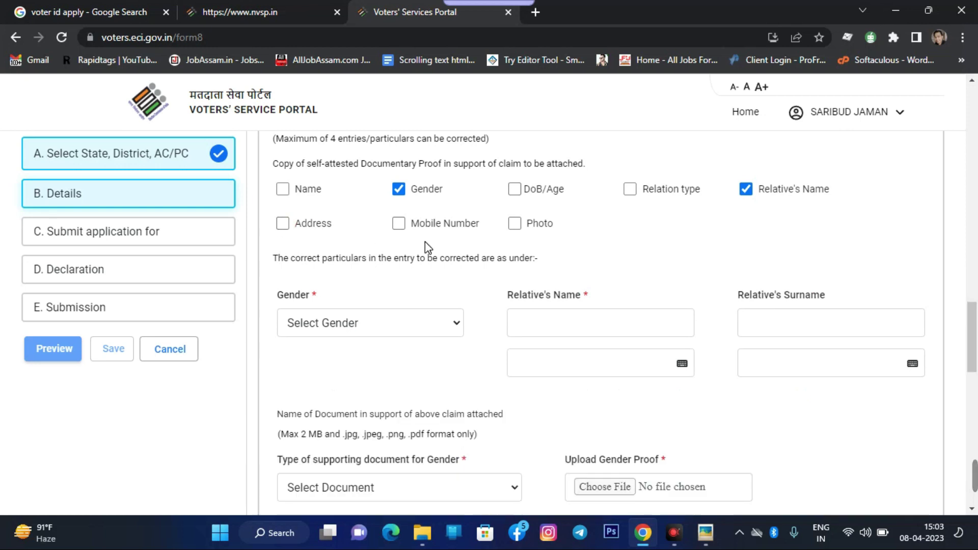
{"action": "left_click", "coordinate": [402, 223]}
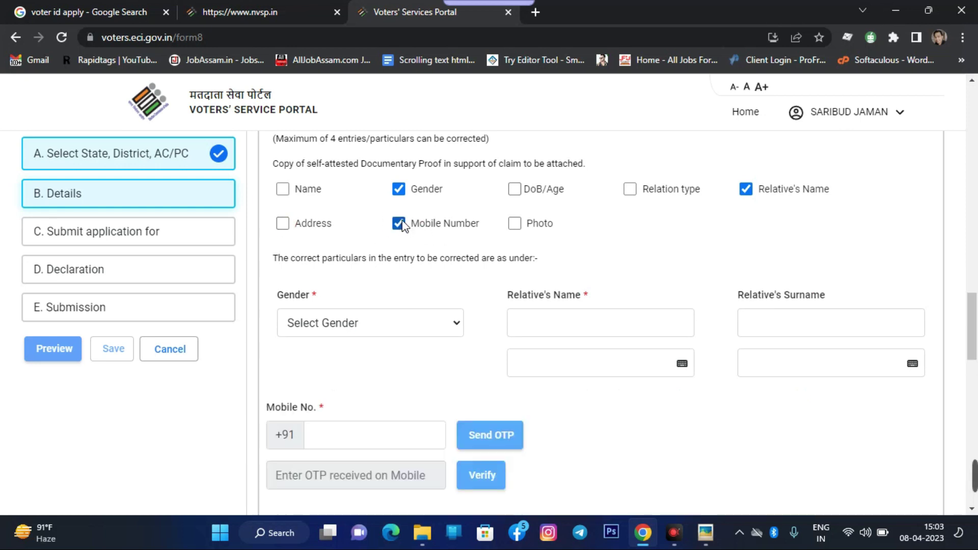
{"action": "left_click", "coordinate": [515, 224]}
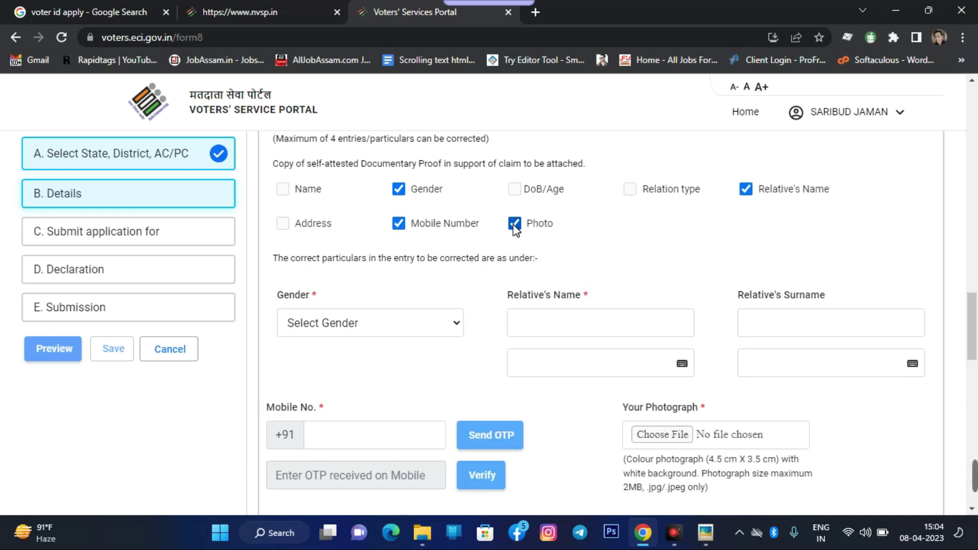
{"action": "left_click", "coordinate": [515, 225]}
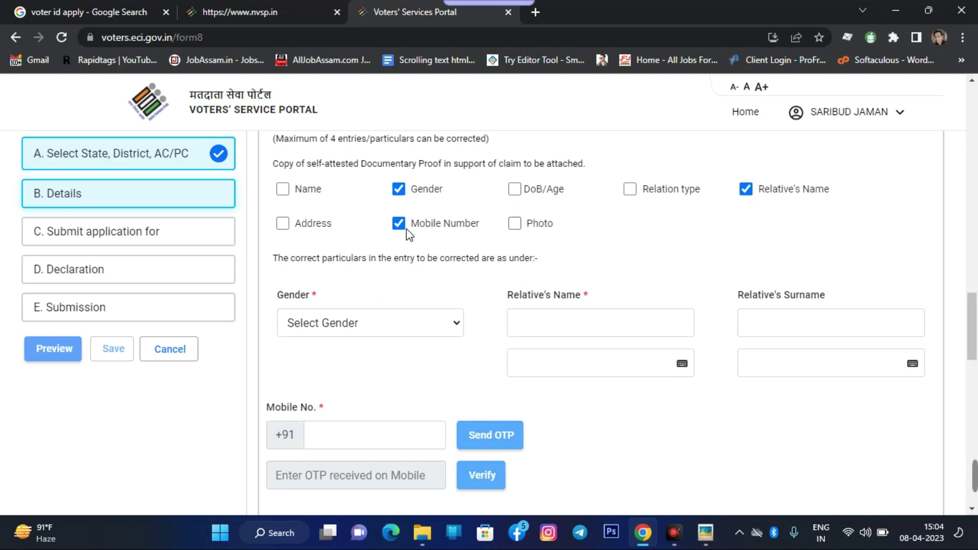
{"action": "left_click", "coordinate": [399, 190]}
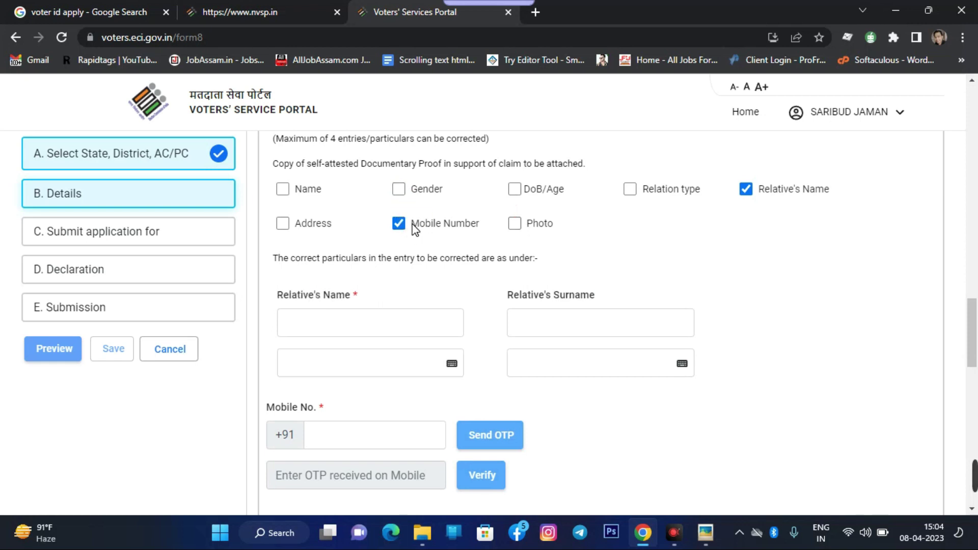
{"action": "scroll", "coordinate": [408, 225], "scroll_direction": "down", "scroll_amount": 1}
{"action": "left_click", "coordinate": [343, 256]}
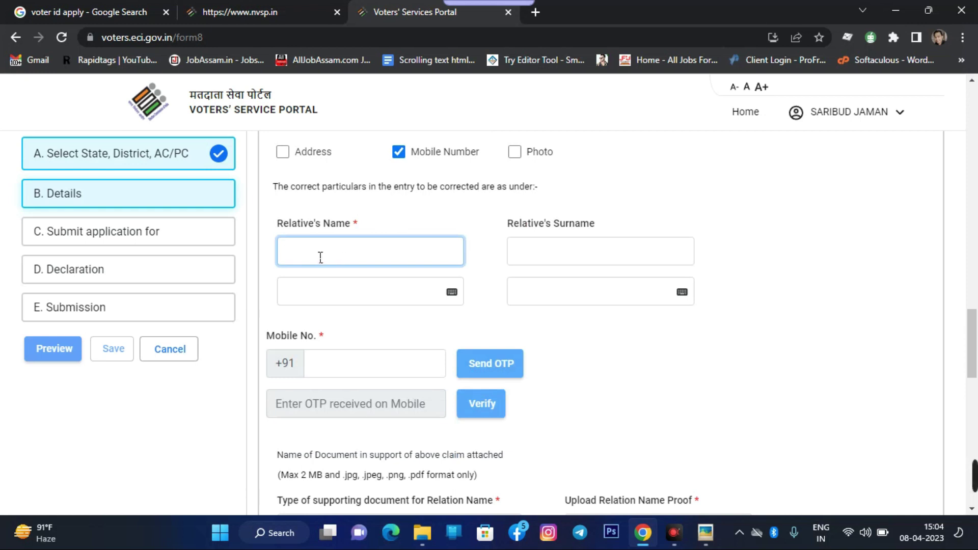
{"action": "scroll", "coordinate": [418, 173], "scroll_direction": "up", "scroll_amount": 3}
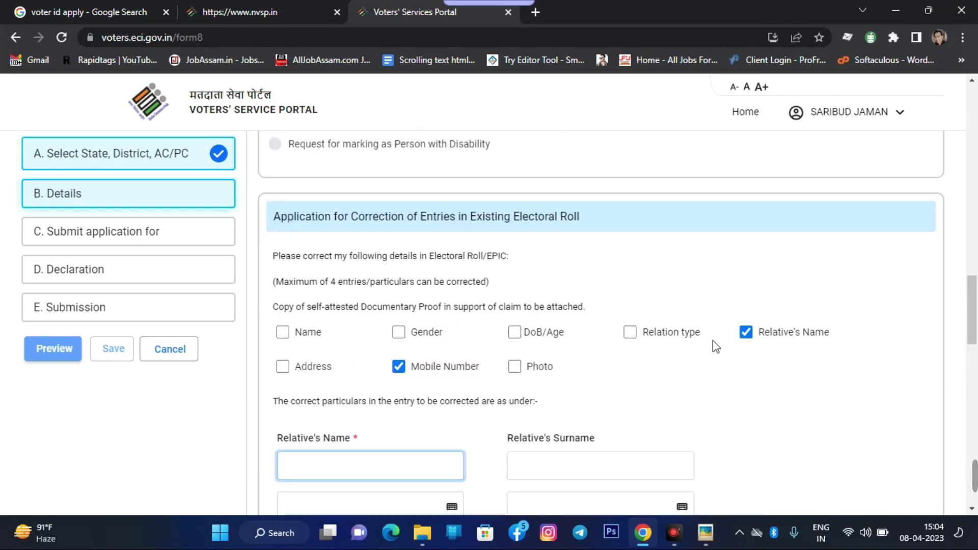
{"action": "left_click", "coordinate": [747, 331]}
Focus the Mobile No. field, then review the declaration dated 08-04-2023 and the captcha Submission section
{"action": "scroll", "coordinate": [475, 279], "scroll_direction": "down", "scroll_amount": 2}
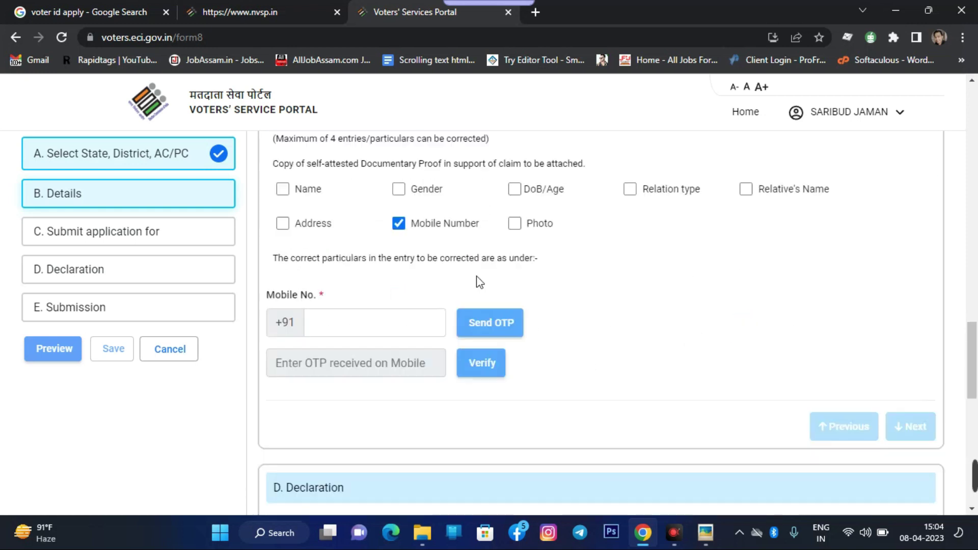
{"action": "left_click", "coordinate": [353, 327]}
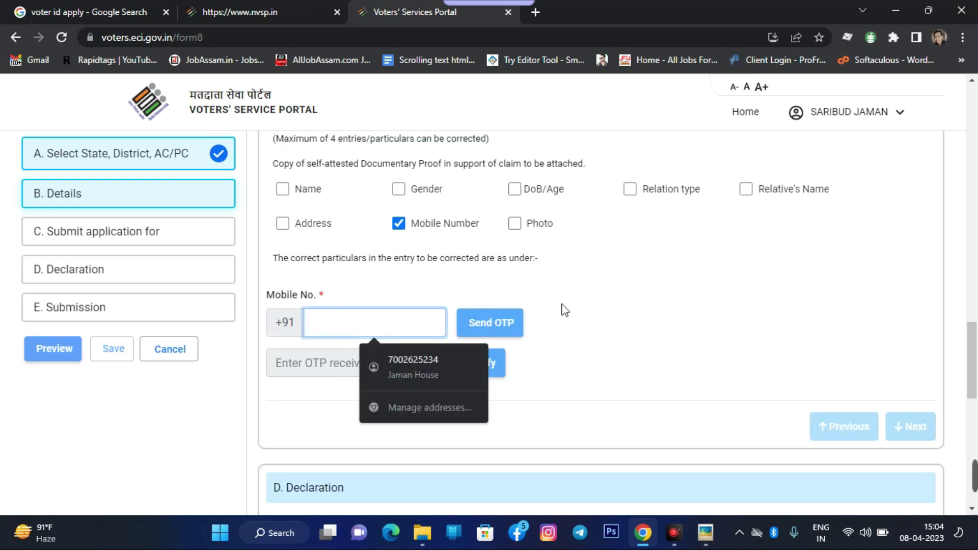
{"action": "scroll", "coordinate": [564, 310], "scroll_direction": "down", "scroll_amount": 1}
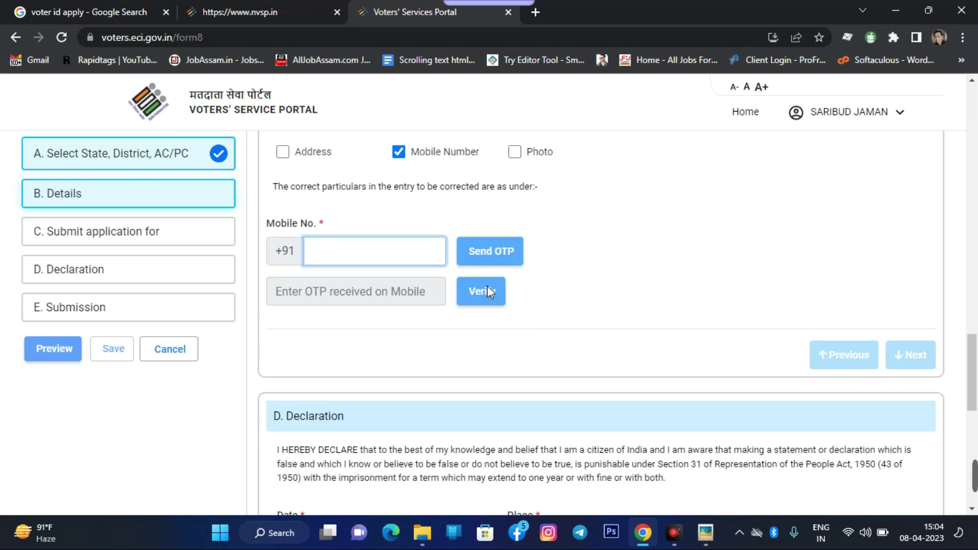
{"action": "scroll", "coordinate": [487, 286], "scroll_direction": "down", "scroll_amount": 8}
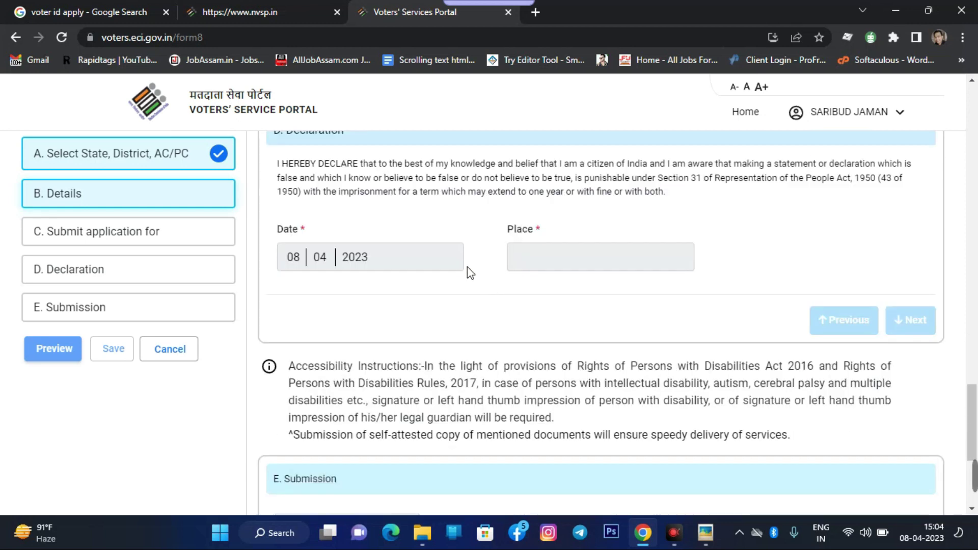
{"action": "scroll", "coordinate": [927, 316], "scroll_direction": "up", "scroll_amount": 3}
{"action": "scroll", "coordinate": [925, 331], "scroll_direction": "up", "scroll_amount": 1}
{"action": "scroll", "coordinate": [925, 332], "scroll_direction": "down", "scroll_amount": 5}
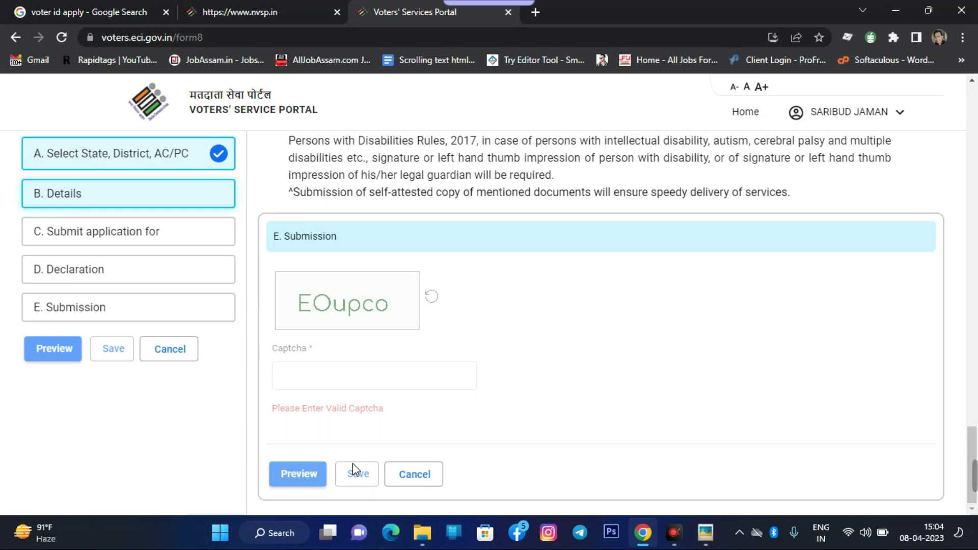
Tick and then untick Gender and DoB/Age, keeping Mobile Number the only correction
{"action": "scroll", "coordinate": [622, 438], "scroll_direction": "up", "scroll_amount": 4}
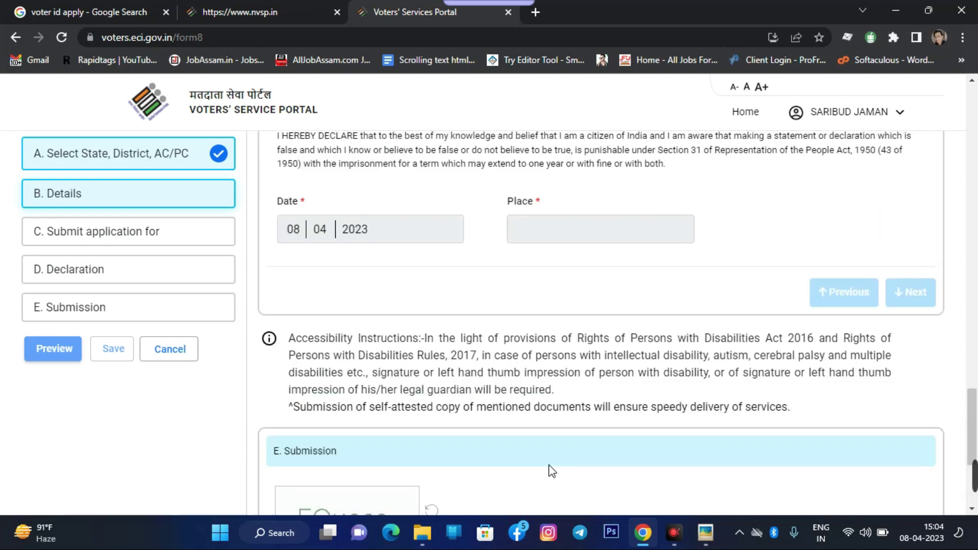
{"action": "scroll", "coordinate": [525, 431], "scroll_direction": "up", "scroll_amount": 13}
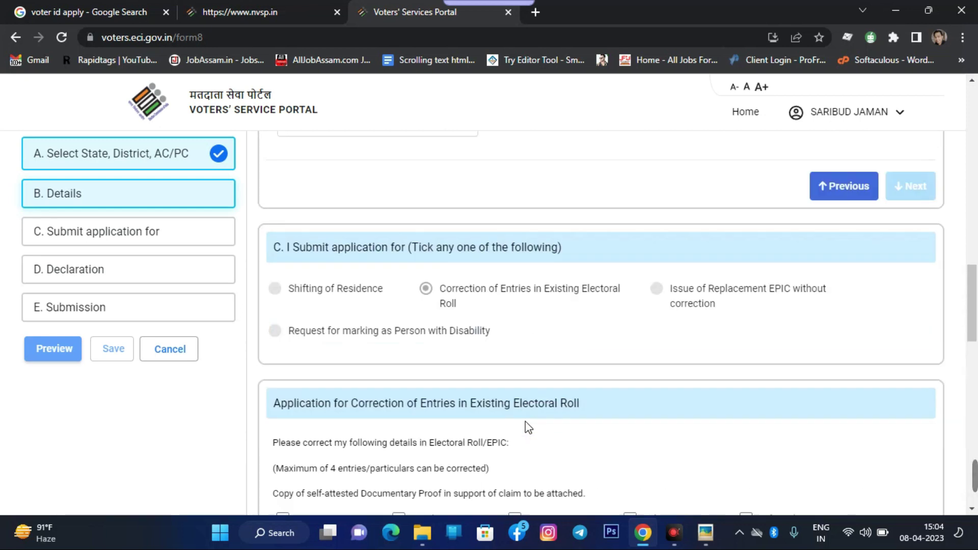
{"action": "scroll", "coordinate": [525, 421], "scroll_direction": "down", "scroll_amount": 4}
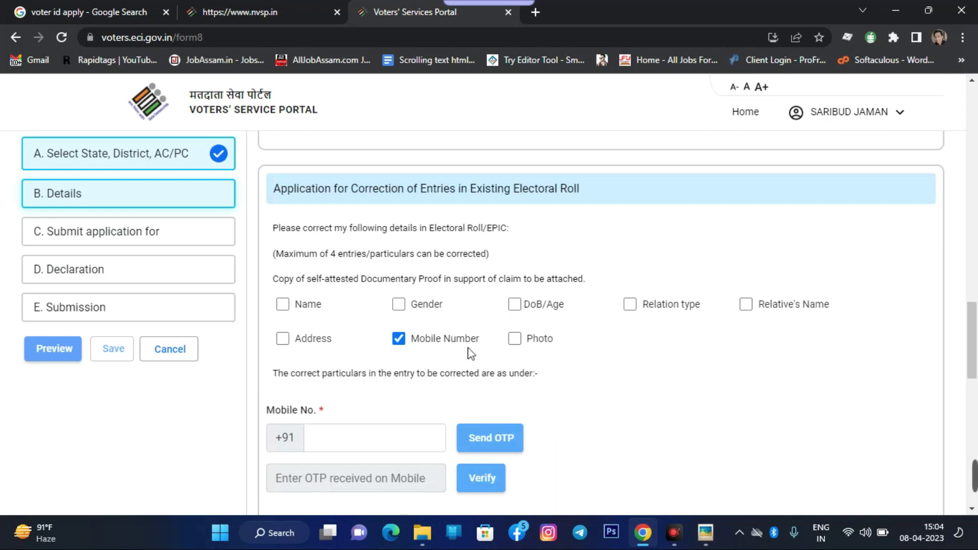
{"action": "left_click", "coordinate": [398, 304]}
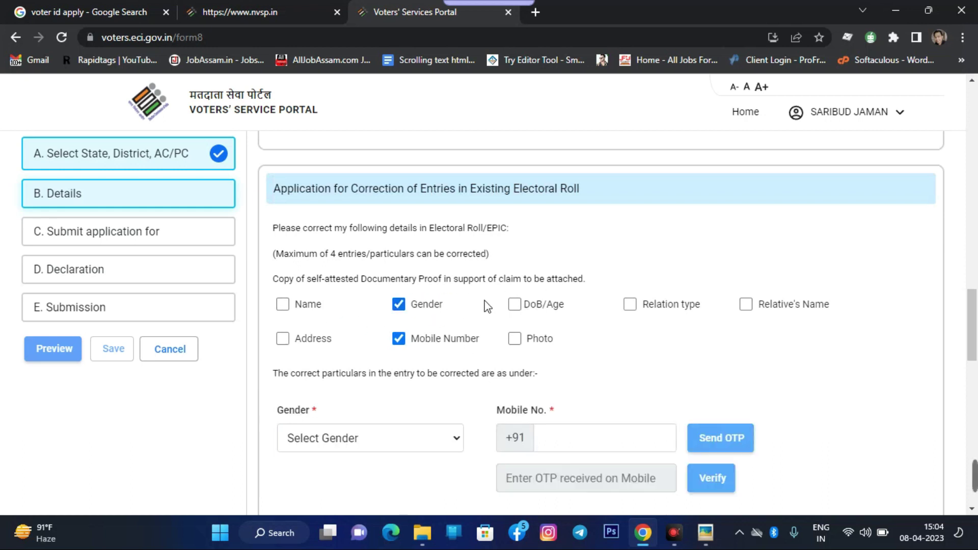
{"action": "left_click", "coordinate": [513, 304]}
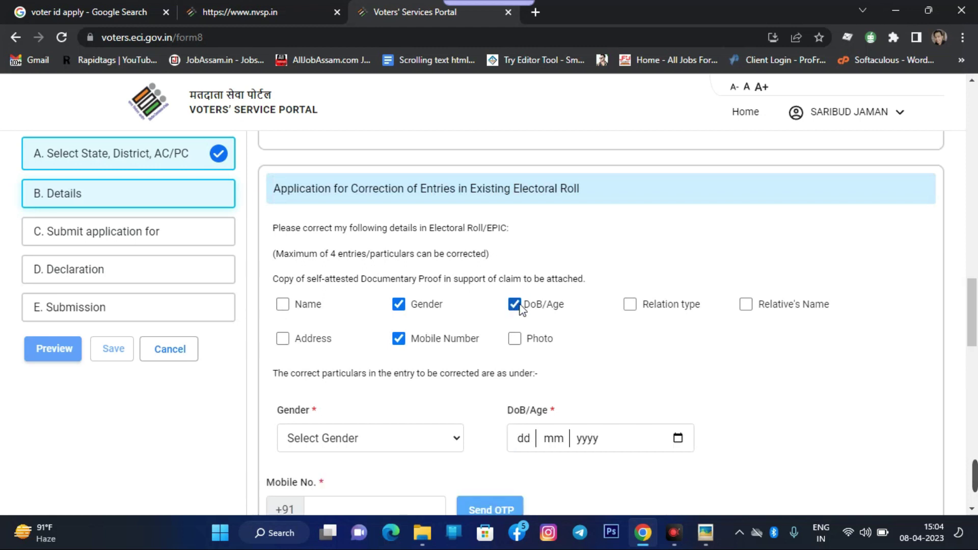
{"action": "left_click", "coordinate": [525, 306]}
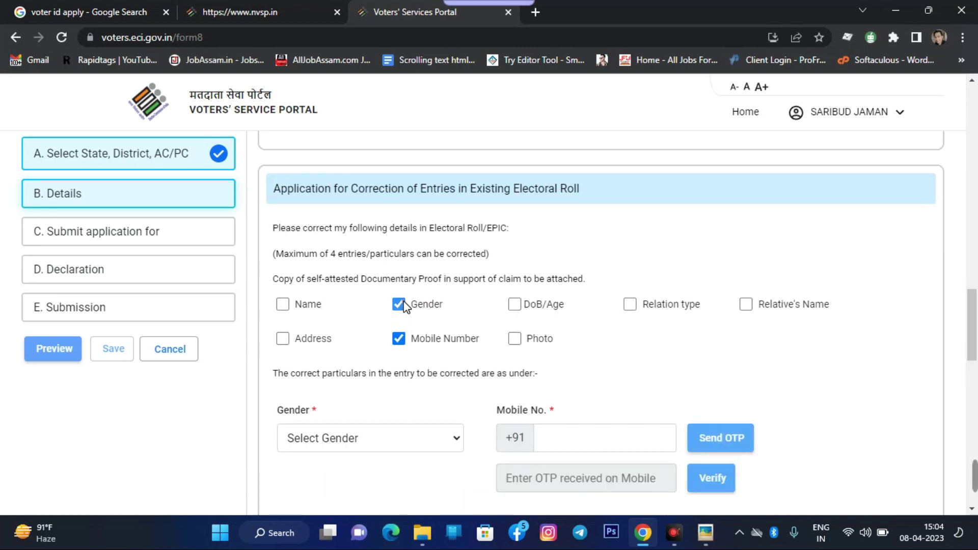
{"action": "left_click", "coordinate": [399, 305]}
Cancel the Form 8 application and confirm abandoning it
{"action": "scroll", "coordinate": [429, 306], "scroll_direction": "up", "scroll_amount": 5}
{"action": "scroll", "coordinate": [429, 305], "scroll_direction": "up", "scroll_amount": 10}
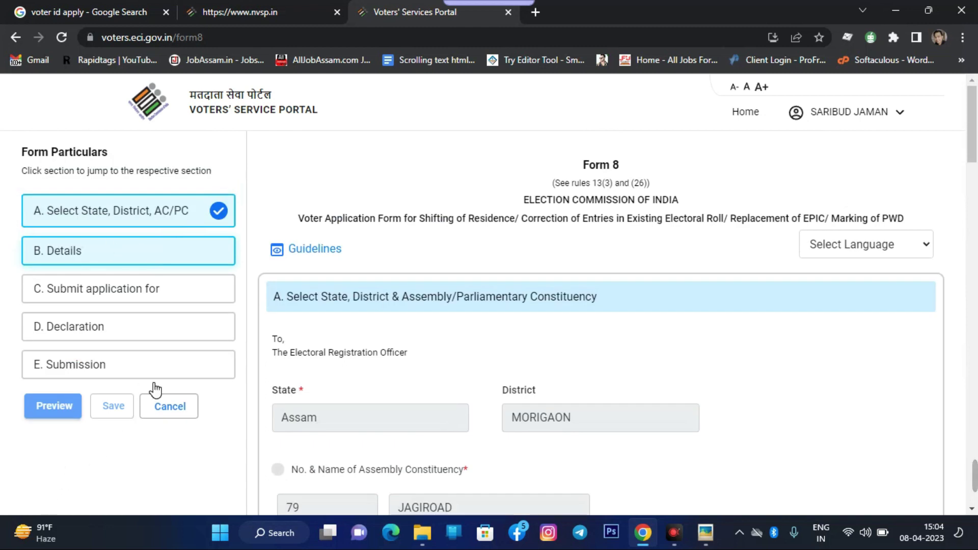
{"action": "left_click", "coordinate": [192, 415]}
{"action": "left_click", "coordinate": [702, 334]}
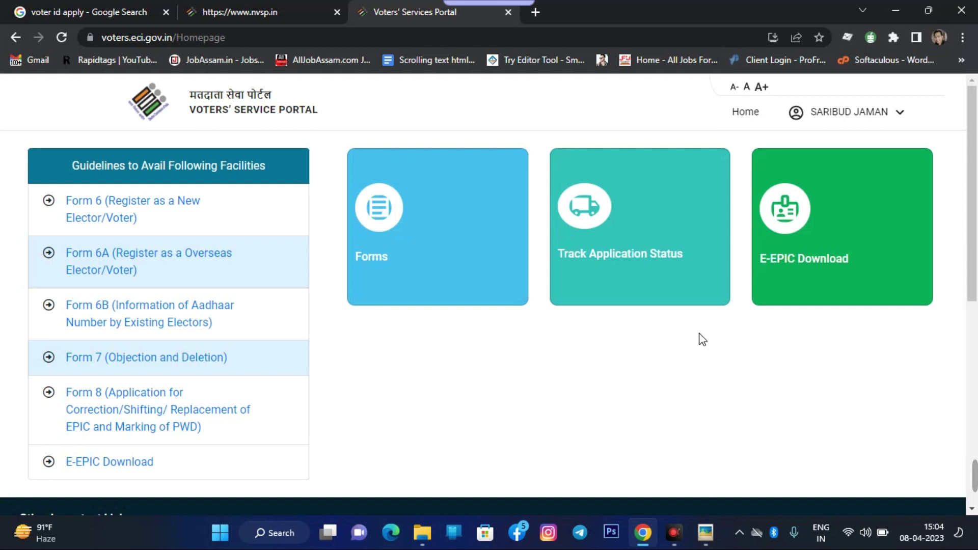
Open the Forms page listing drafts and Forms 6, 6A, 6B, 7 and 8
{"action": "left_click", "coordinate": [394, 230]}
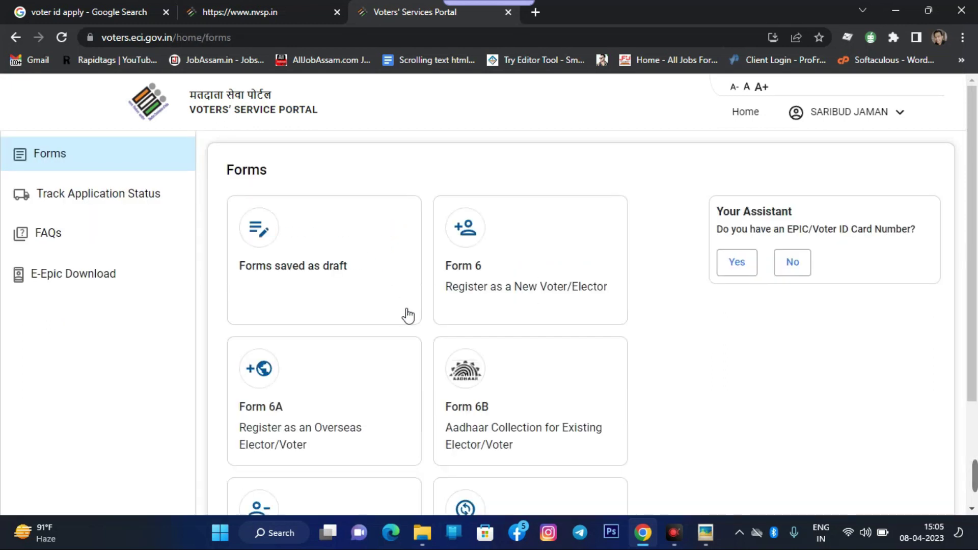
{"action": "scroll", "coordinate": [467, 346], "scroll_direction": "down", "scroll_amount": 1}
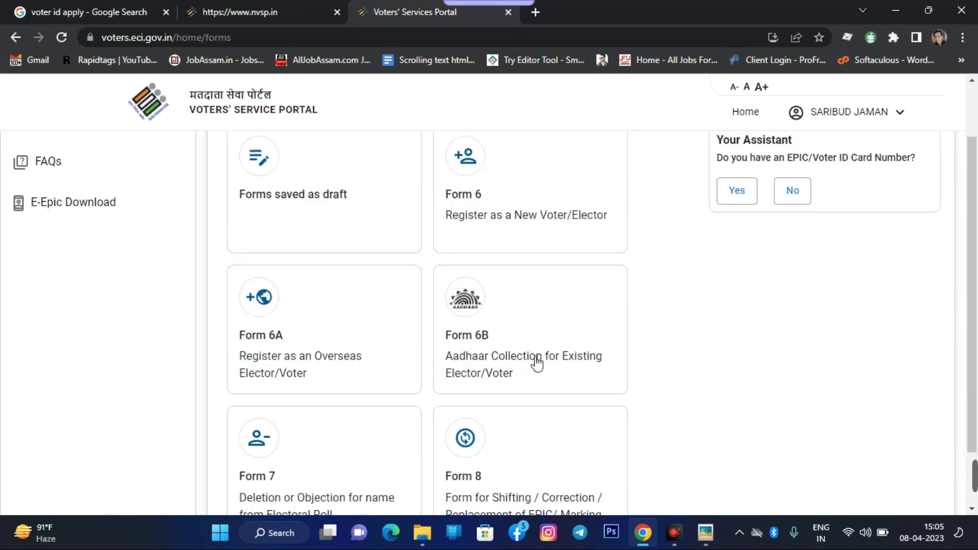
Open Form 6B and try verifying a saved EPIC number twice despite the already-linked warning
{"action": "left_click", "coordinate": [493, 322]}
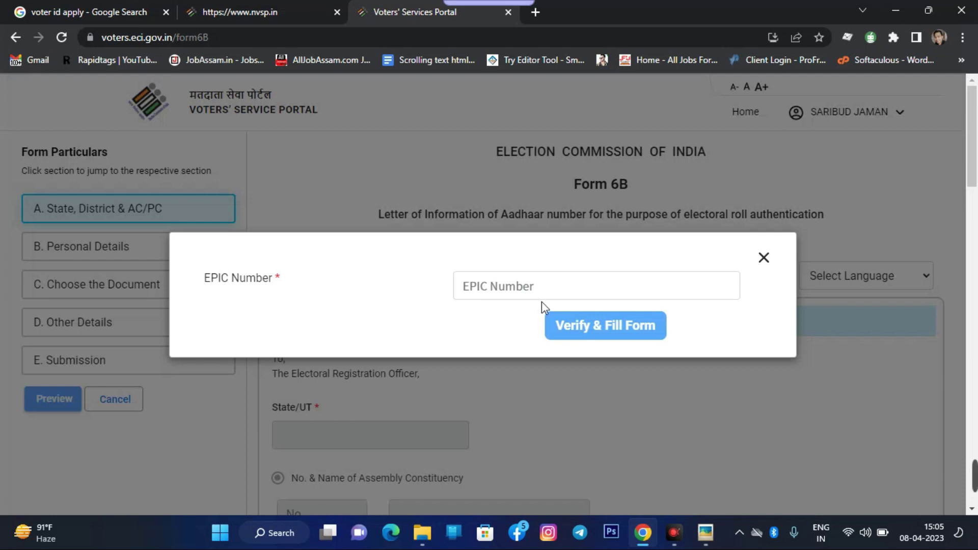
{"action": "left_click", "coordinate": [542, 298]}
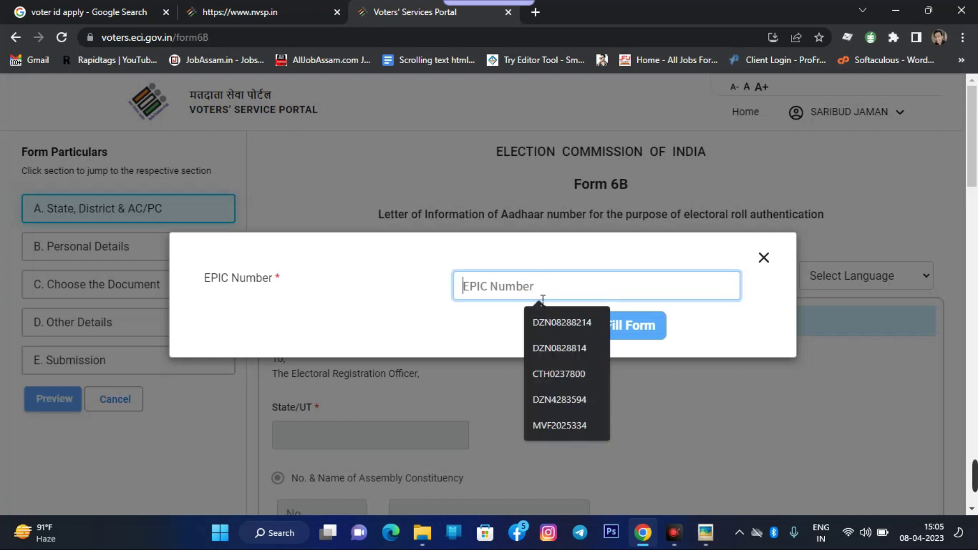
{"action": "left_click", "coordinate": [574, 332]}
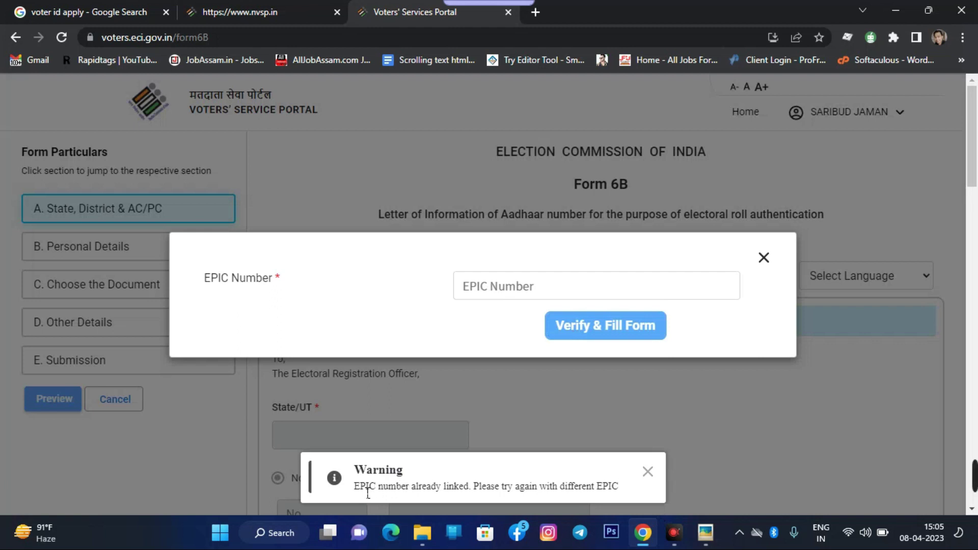
{"action": "left_click_drag", "start_coordinate": [473, 497], "coordinate": [618, 497]}
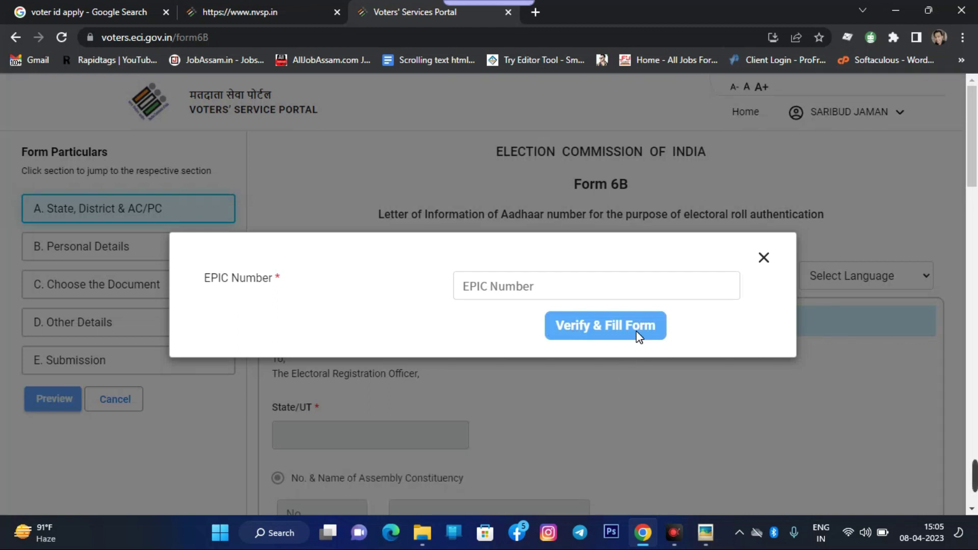
{"action": "left_click", "coordinate": [524, 292]}
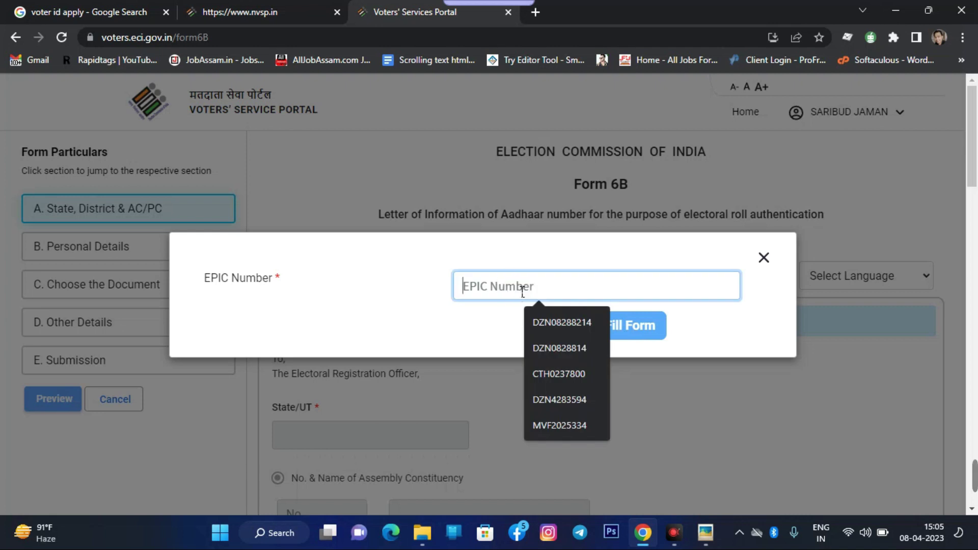
{"action": "left_click", "coordinate": [580, 326]}
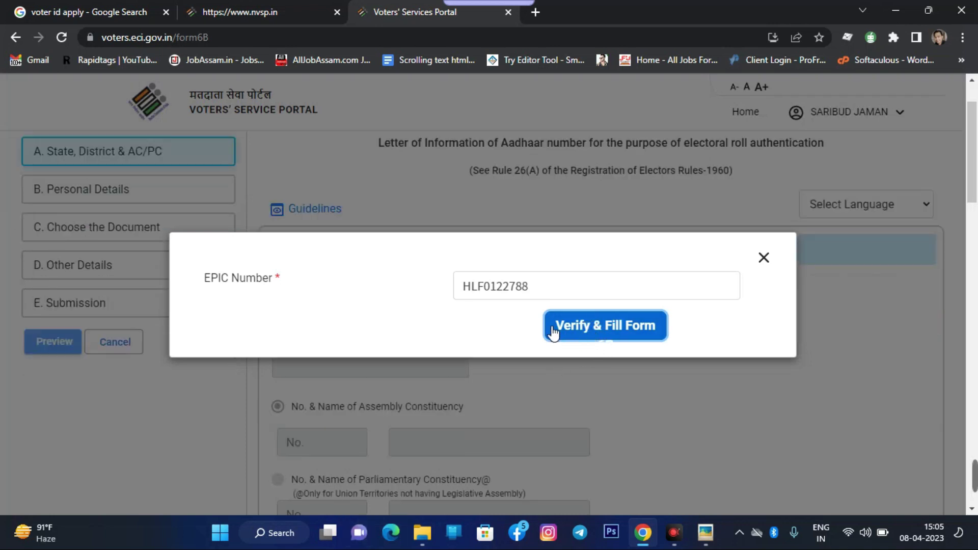
Close the EPIC verification prompt and cancel Form 6B, returning to the home page
{"action": "left_click", "coordinate": [764, 258]}
{"action": "scroll", "coordinate": [435, 317], "scroll_direction": "down", "scroll_amount": 10}
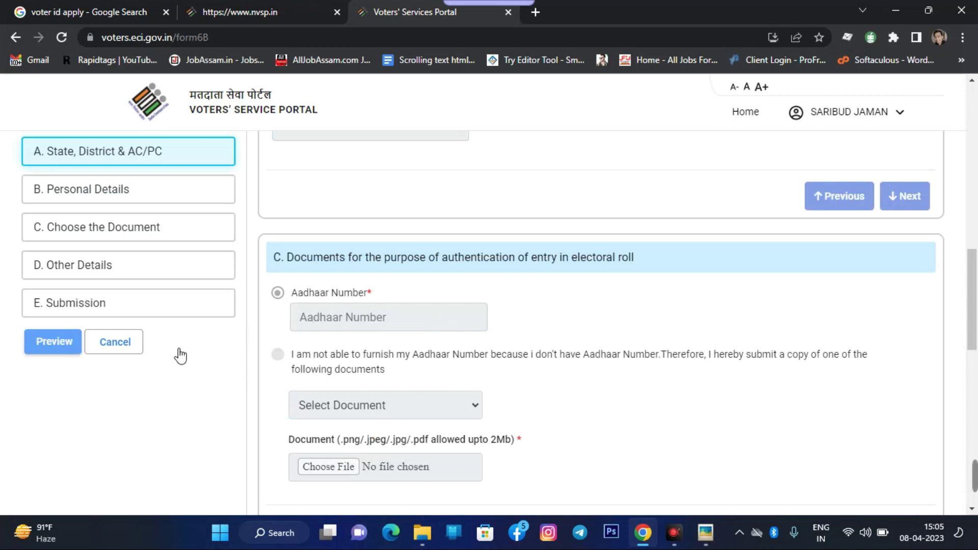
{"action": "left_click", "coordinate": [131, 341]}
{"action": "left_click", "coordinate": [627, 332]}
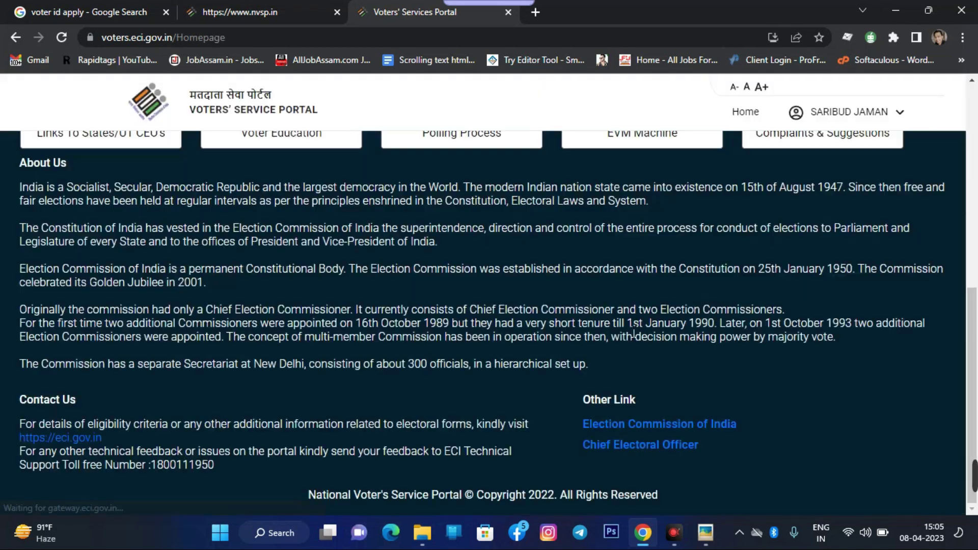
Open the Forms list, scroll through Forms 6 to 8, and choose Form 6
{"action": "scroll", "coordinate": [579, 387], "scroll_direction": "up", "scroll_amount": 10}
{"action": "left_click", "coordinate": [455, 238]}
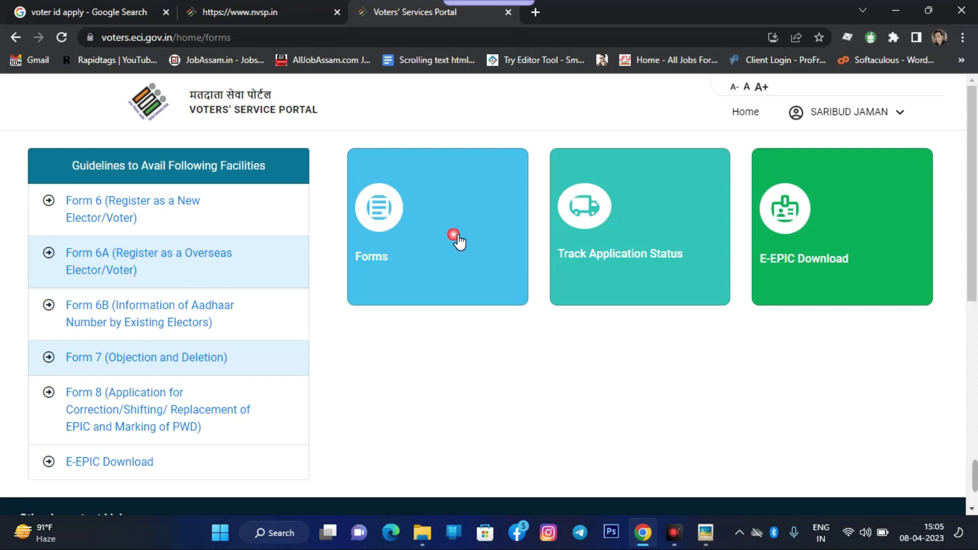
{"action": "scroll", "coordinate": [460, 240], "scroll_direction": "down", "scroll_amount": 3}
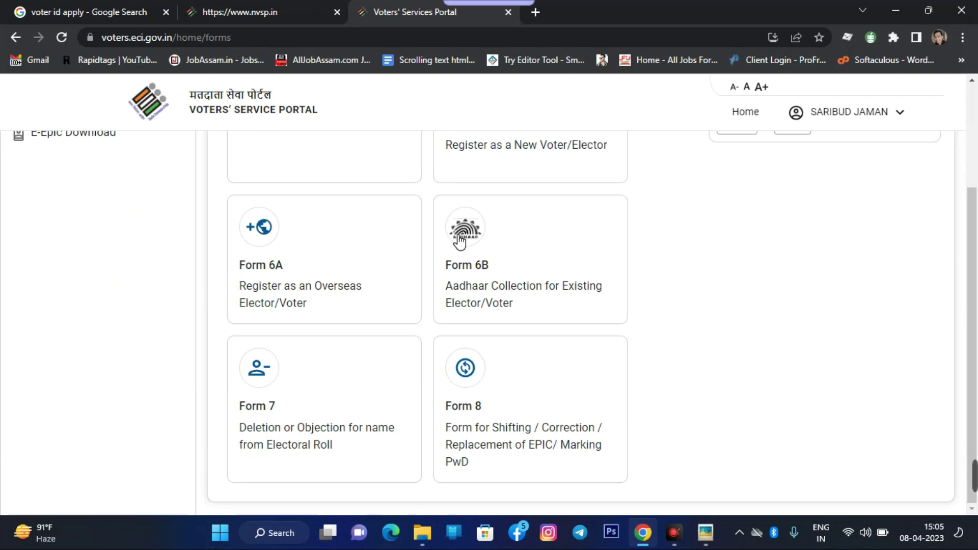
{"action": "scroll", "coordinate": [430, 283], "scroll_direction": "up", "scroll_amount": 3}
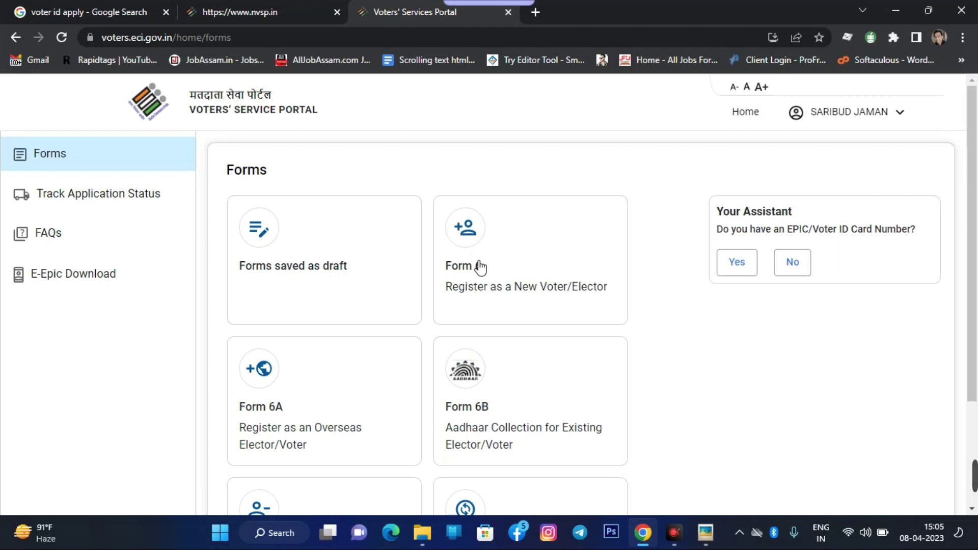
{"action": "left_click", "coordinate": [512, 252]}
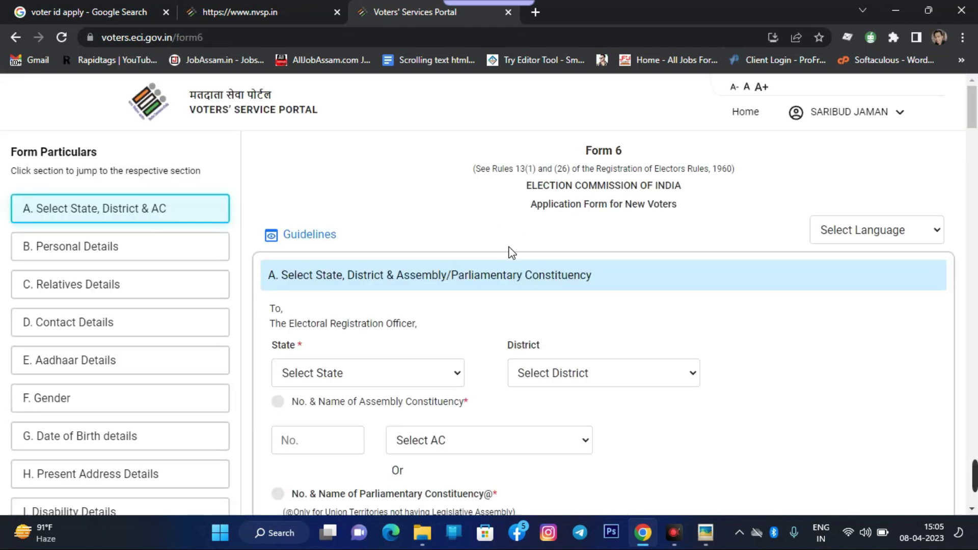
Browse the State, District and Assembly Constituency dropdowns of Form 6 without choosing anything
{"action": "scroll", "coordinate": [509, 262], "scroll_direction": "down", "scroll_amount": 15}
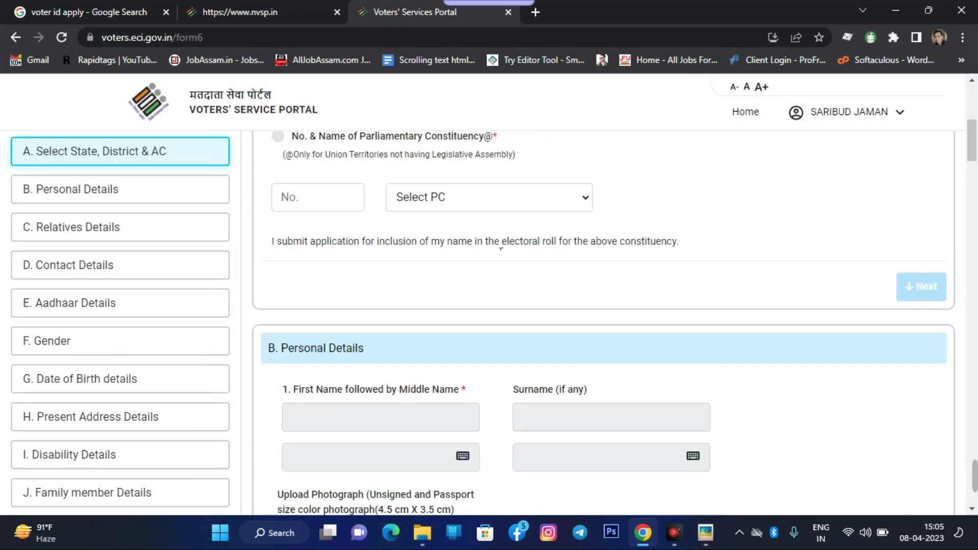
{"action": "scroll", "coordinate": [494, 291], "scroll_direction": "up", "scroll_amount": 4}
{"action": "scroll", "coordinate": [474, 336], "scroll_direction": "up", "scroll_amount": 8}
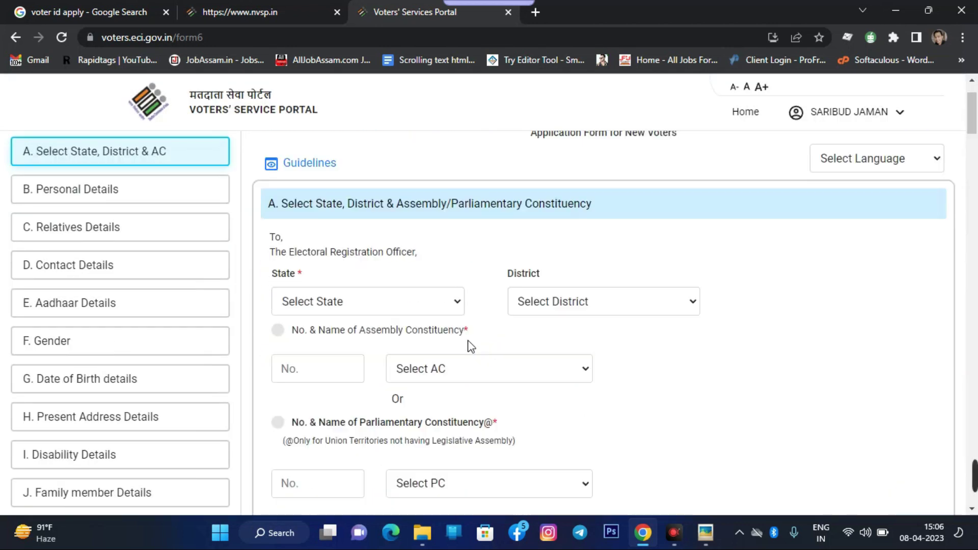
{"action": "scroll", "coordinate": [366, 269], "scroll_direction": "down", "scroll_amount": 1}
{"action": "left_click", "coordinate": [367, 227]}
{"action": "left_click", "coordinate": [624, 238]}
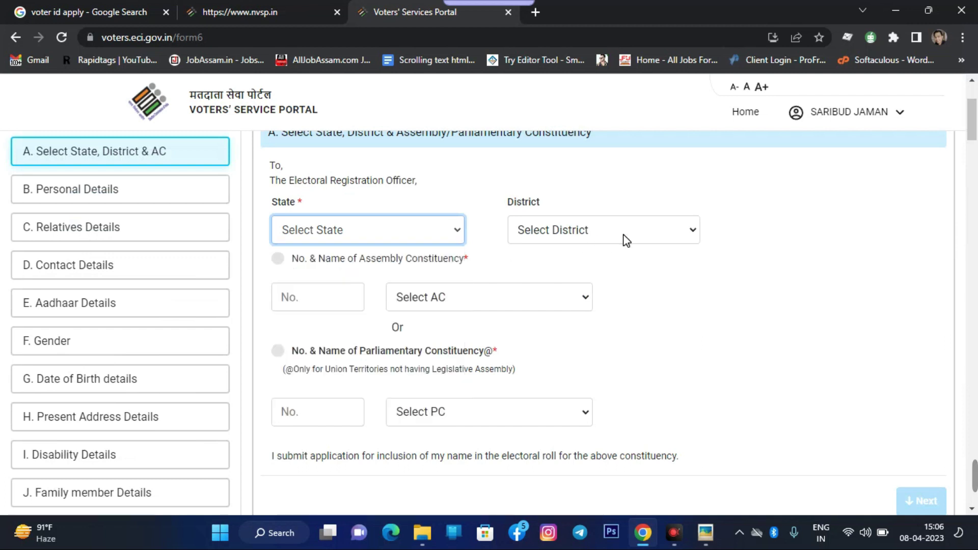
{"action": "left_click", "coordinate": [626, 238]}
{"action": "left_click", "coordinate": [349, 295]}
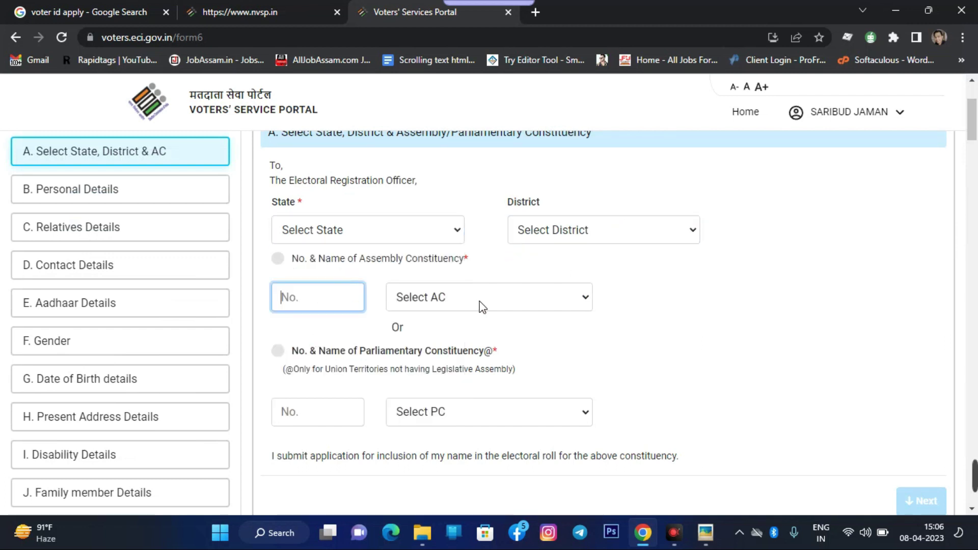
{"action": "left_click", "coordinate": [478, 301]}
Scroll down and view the date-of-birth proof document choices
{"action": "scroll", "coordinate": [393, 250], "scroll_direction": "down", "scroll_amount": 20}
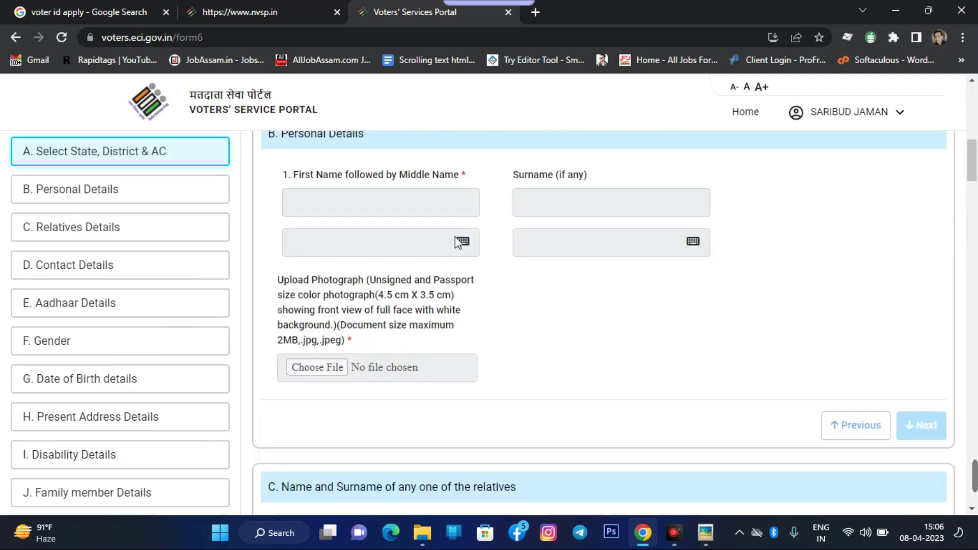
{"action": "scroll", "coordinate": [393, 249], "scroll_direction": "down", "scroll_amount": 10}
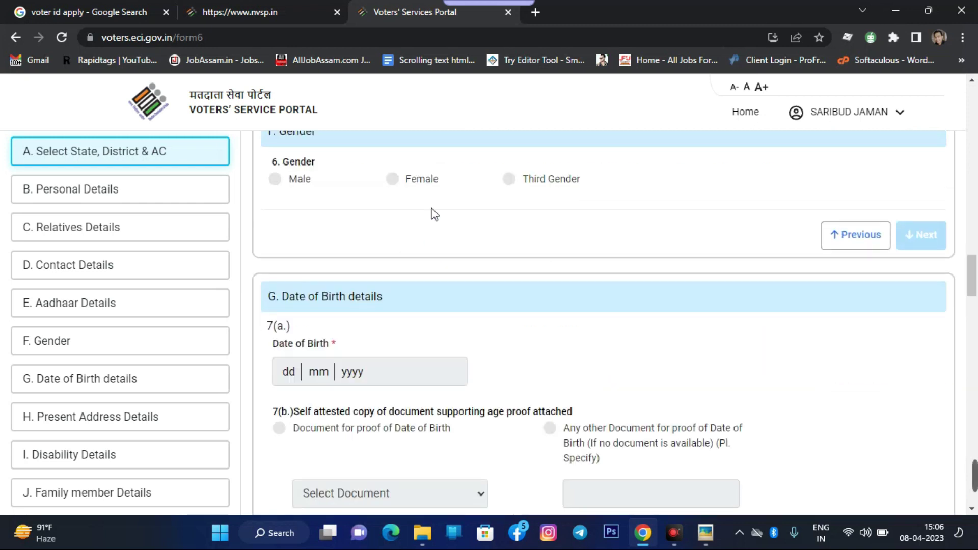
{"action": "scroll", "coordinate": [330, 246], "scroll_direction": "up", "scroll_amount": 1}
{"action": "scroll", "coordinate": [338, 252], "scroll_direction": "down", "scroll_amount": 5}
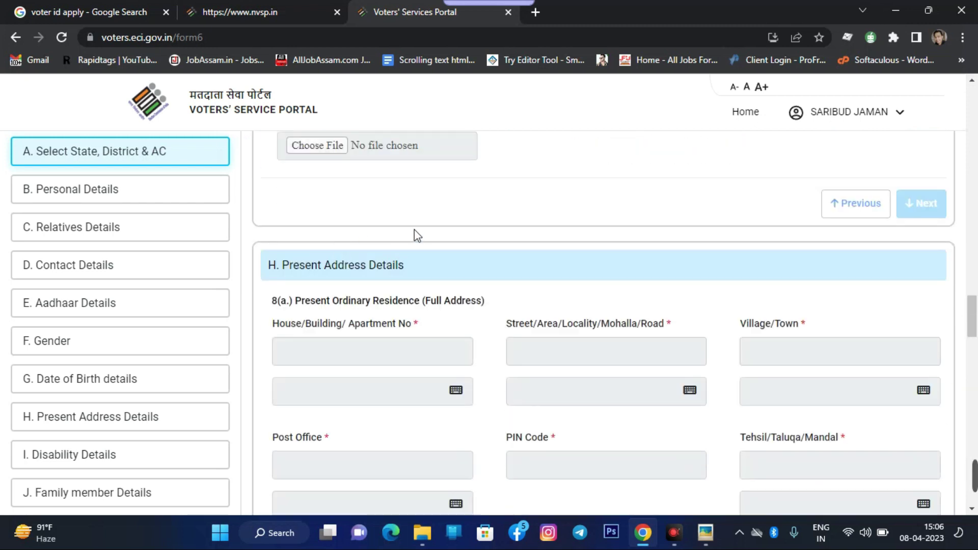
{"action": "scroll", "coordinate": [415, 234], "scroll_direction": "up", "scroll_amount": 3}
{"action": "left_click", "coordinate": [418, 206]}
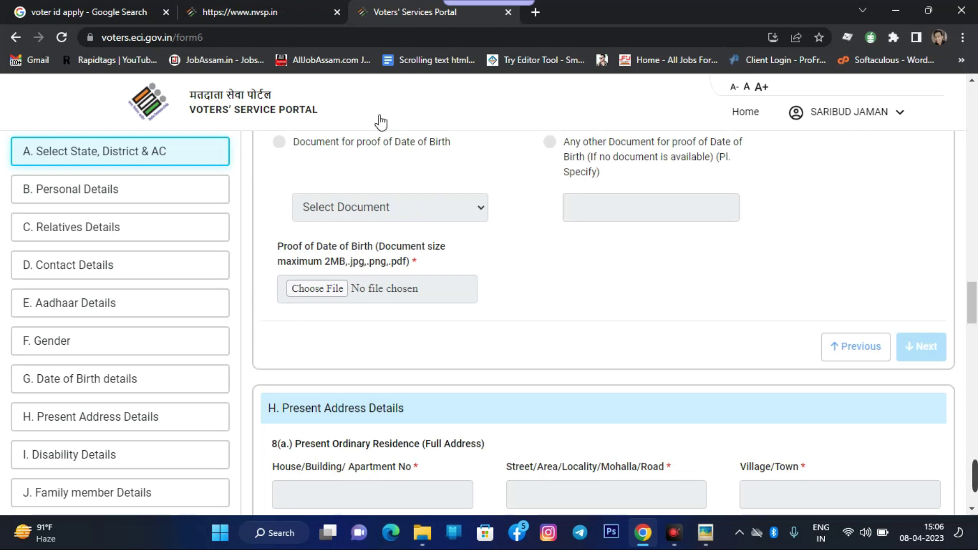
Scroll through proof of residence and family member sections, focusing the empty Name of Family Member field
{"action": "scroll", "coordinate": [544, 278], "scroll_direction": "up", "scroll_amount": 4}
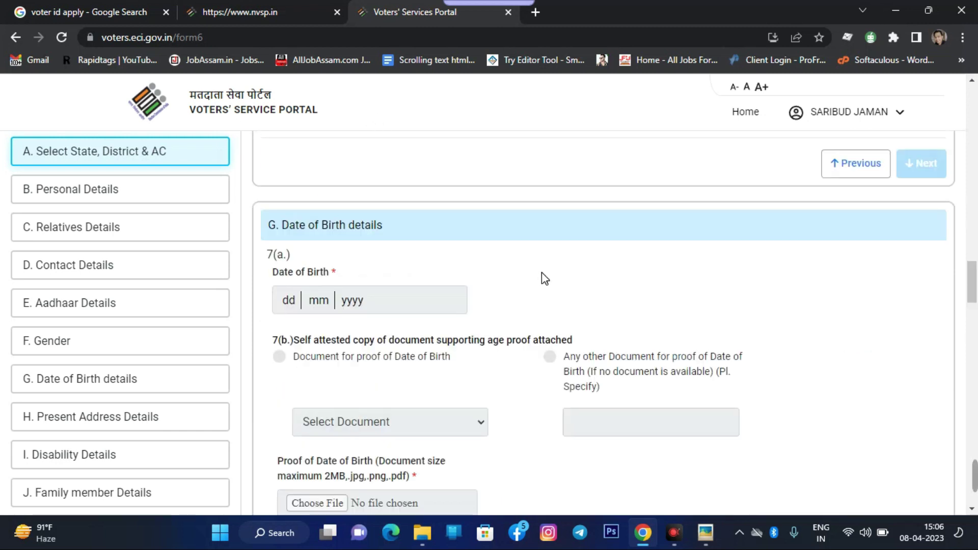
{"action": "scroll", "coordinate": [519, 273], "scroll_direction": "down", "scroll_amount": 15}
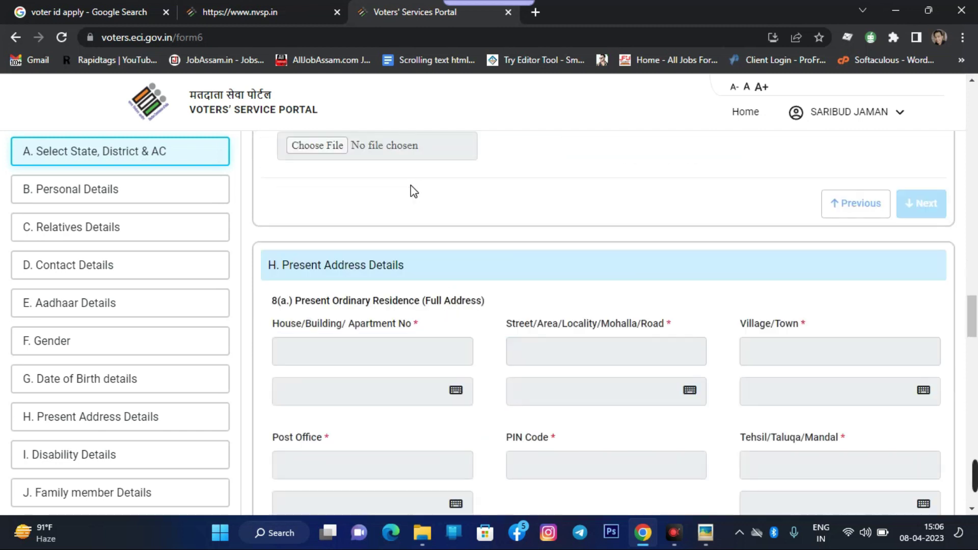
{"action": "scroll", "coordinate": [412, 195], "scroll_direction": "down", "scroll_amount": 1}
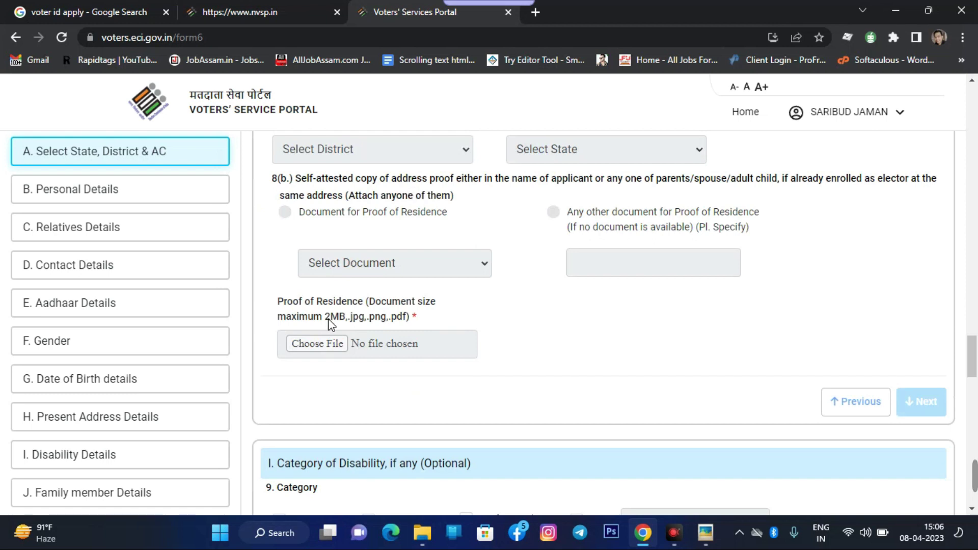
{"action": "scroll", "coordinate": [328, 319], "scroll_direction": "down", "scroll_amount": 3}
{"action": "scroll", "coordinate": [363, 306], "scroll_direction": "down", "scroll_amount": 5}
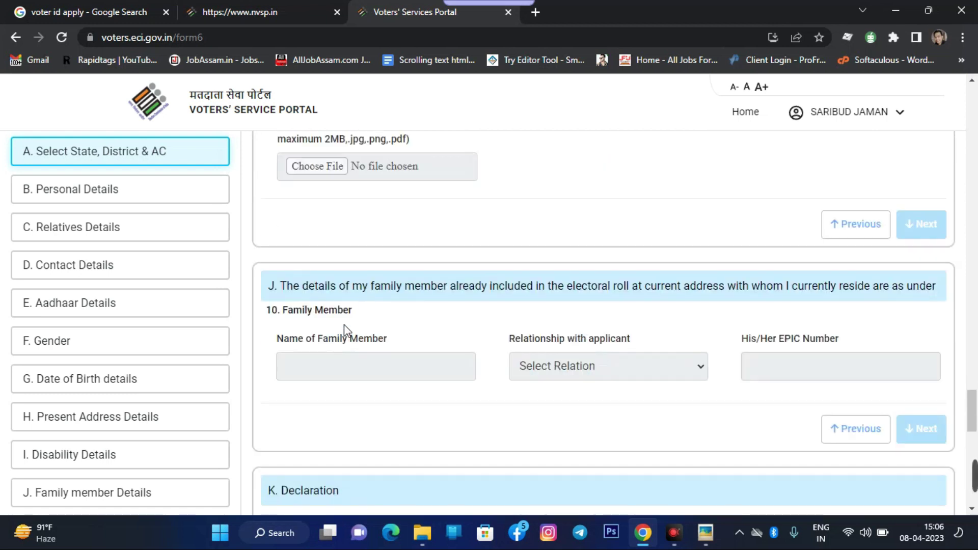
{"action": "left_click_drag", "start_coordinate": [289, 321], "coordinate": [426, 319]}
{"action": "scroll", "coordinate": [425, 258], "scroll_direction": "down", "scroll_amount": 2}
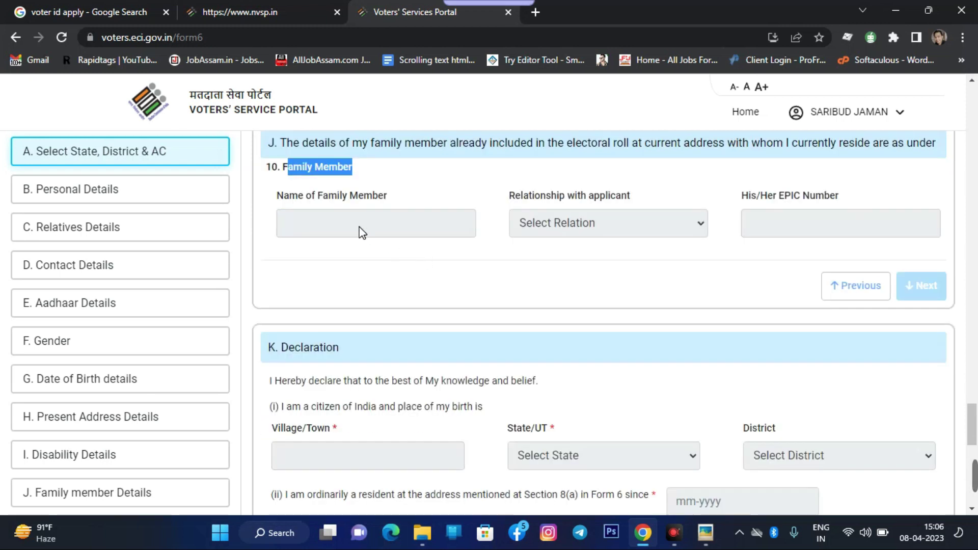
{"action": "left_click", "coordinate": [371, 227]}
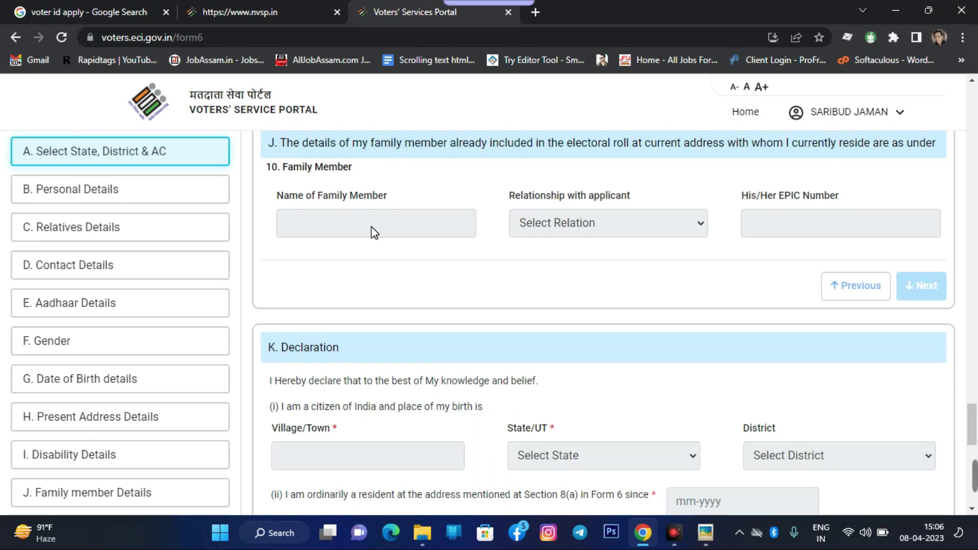
{"action": "scroll", "coordinate": [374, 232], "scroll_direction": "down", "scroll_amount": 12}
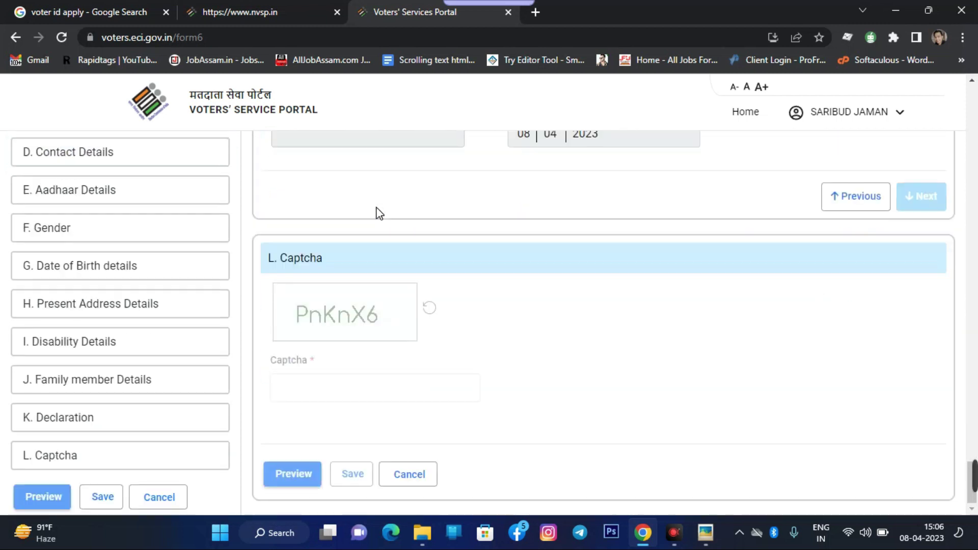
{"action": "scroll", "coordinate": [557, 414], "scroll_direction": "up", "scroll_amount": 5}
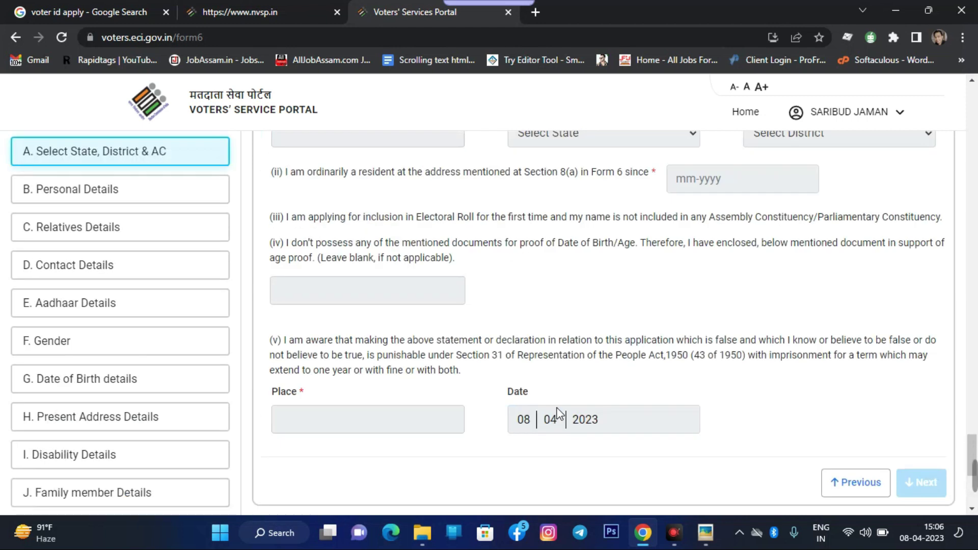
{"action": "scroll", "coordinate": [555, 410], "scroll_direction": "up", "scroll_amount": 6}
{"action": "scroll", "coordinate": [554, 408], "scroll_direction": "up", "scroll_amount": 15}
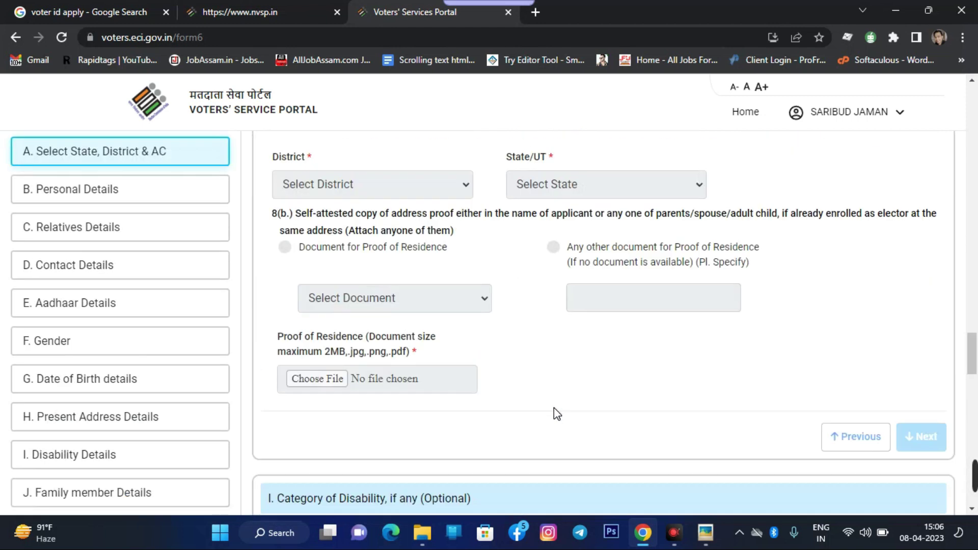
{"action": "scroll", "coordinate": [557, 414], "scroll_direction": "up", "scroll_amount": 10}
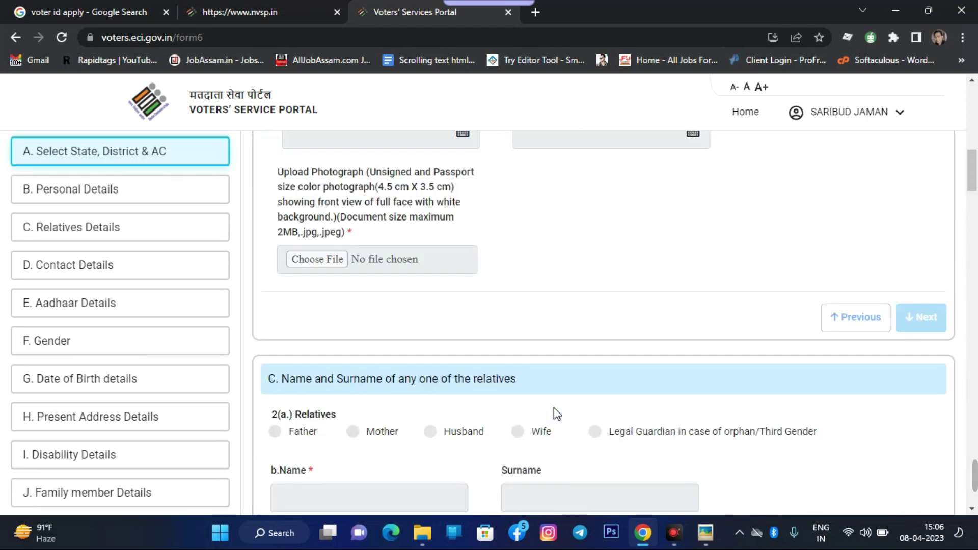
{"action": "scroll", "coordinate": [557, 414], "scroll_direction": "up", "scroll_amount": 3}
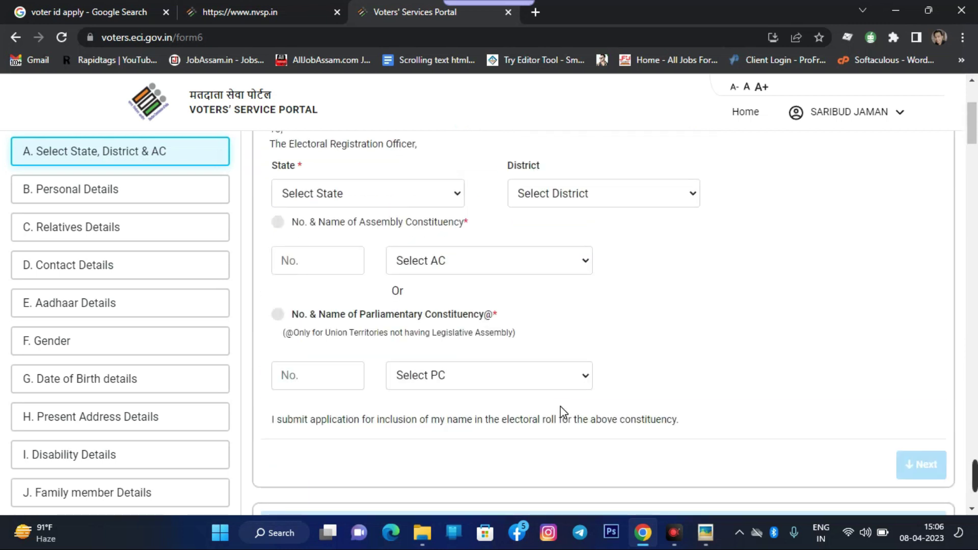
{"action": "scroll", "coordinate": [563, 411], "scroll_direction": "up", "scroll_amount": 3}
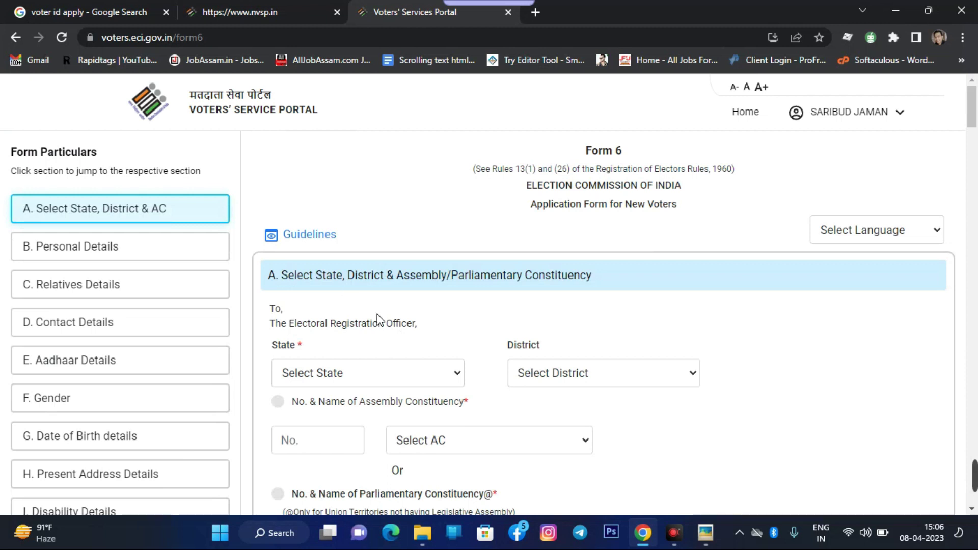
{"action": "scroll", "coordinate": [378, 318], "scroll_direction": "down", "scroll_amount": 6}
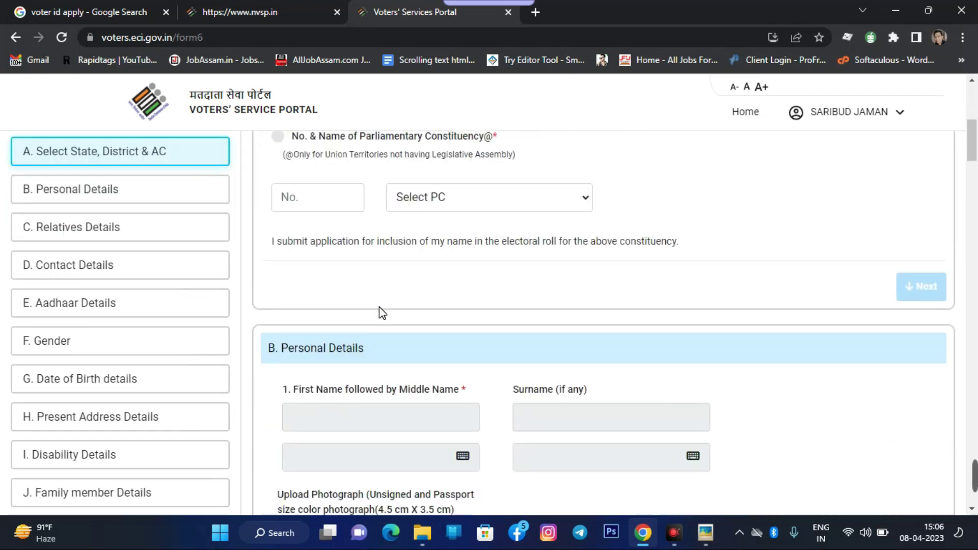
{"action": "scroll", "coordinate": [379, 307], "scroll_direction": "up", "scroll_amount": 6}
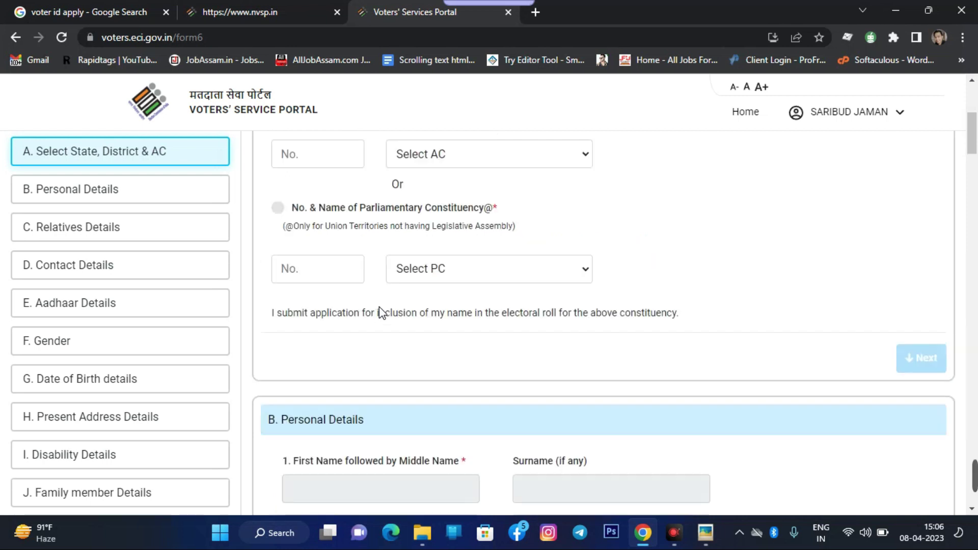